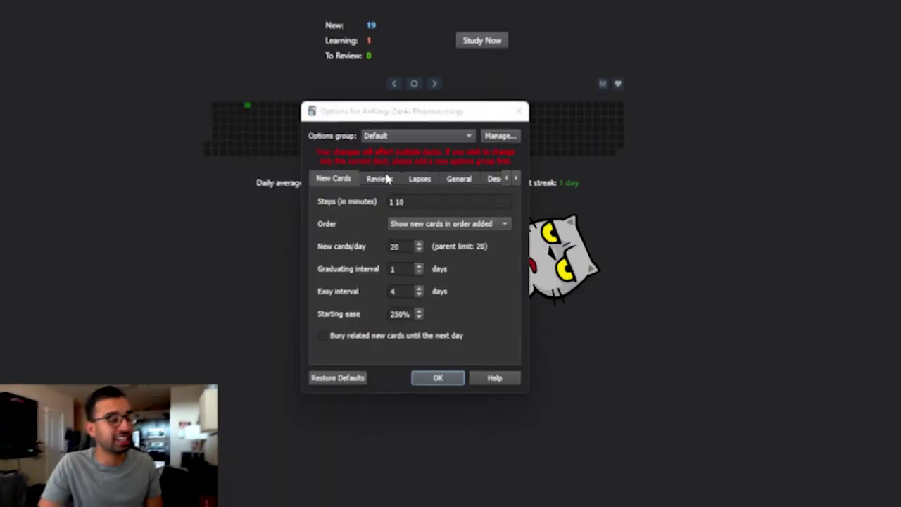
Look through the review, lapse and general settings in the options for the Zanki Pharmacology deck.
left_click(377, 155)
left_click(423, 156)
left_click(465, 156)
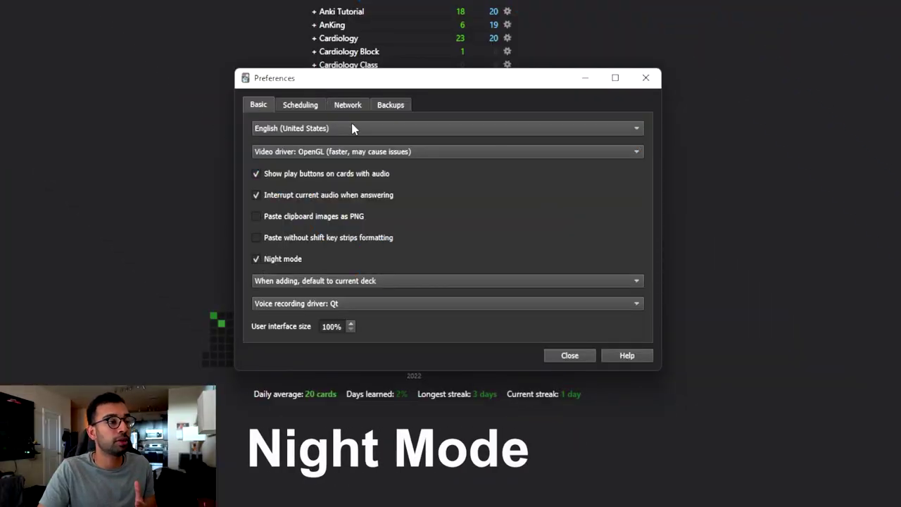
Turn off the next review time above the answer buttons in the scheduling preferences.
left_click_drag(414, 89, 680, 150)
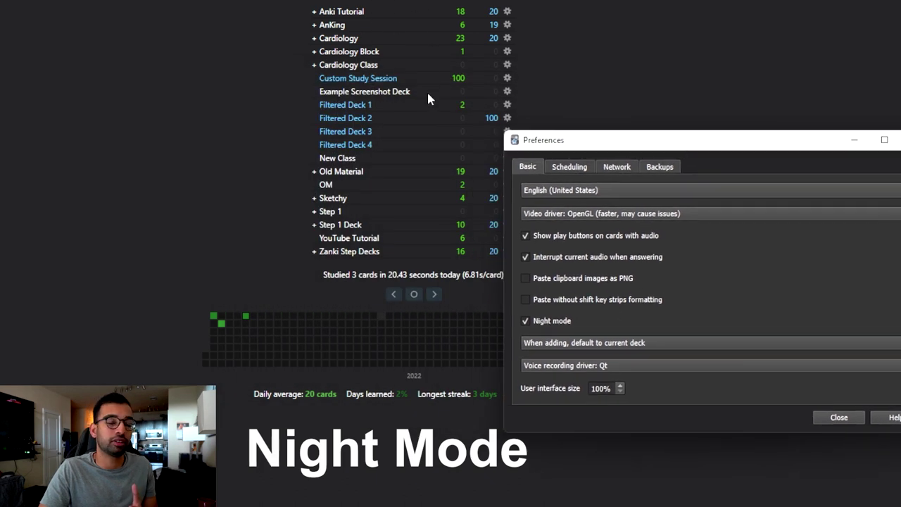
left_click_drag(587, 144, 336, 126)
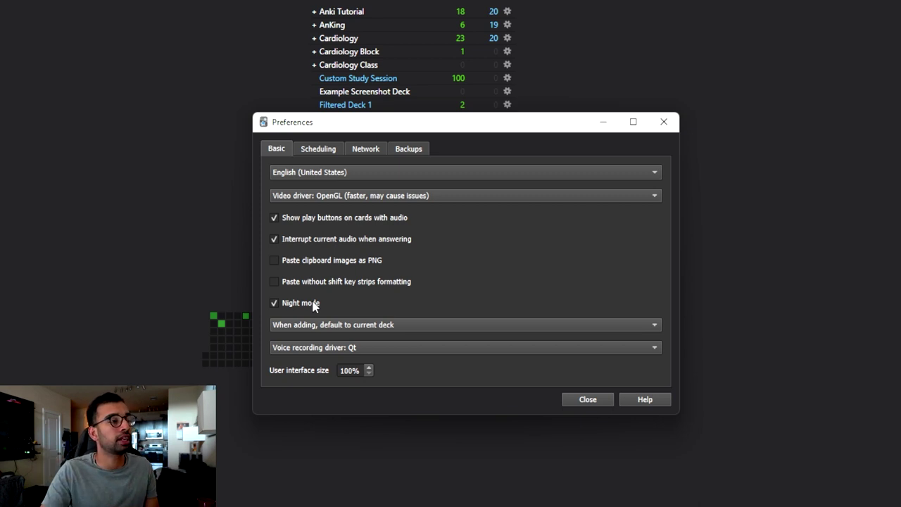
left_click(321, 149)
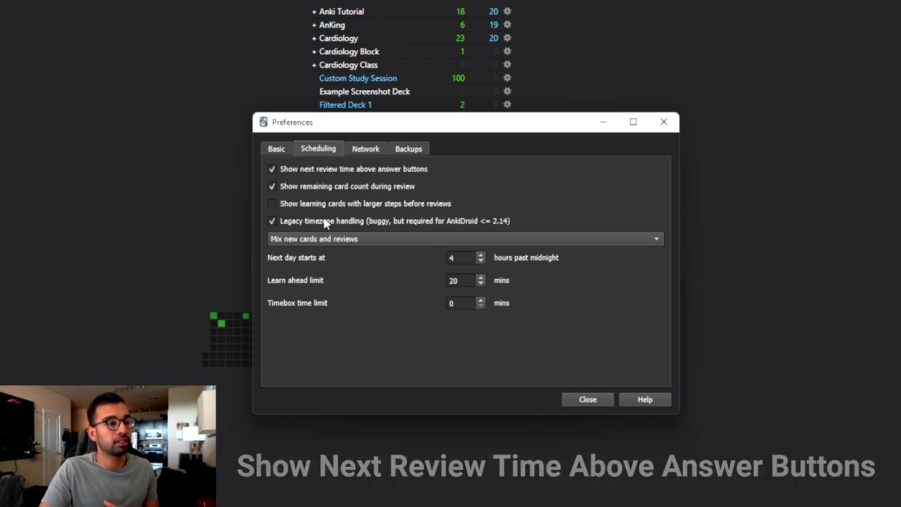
left_click(588, 399)
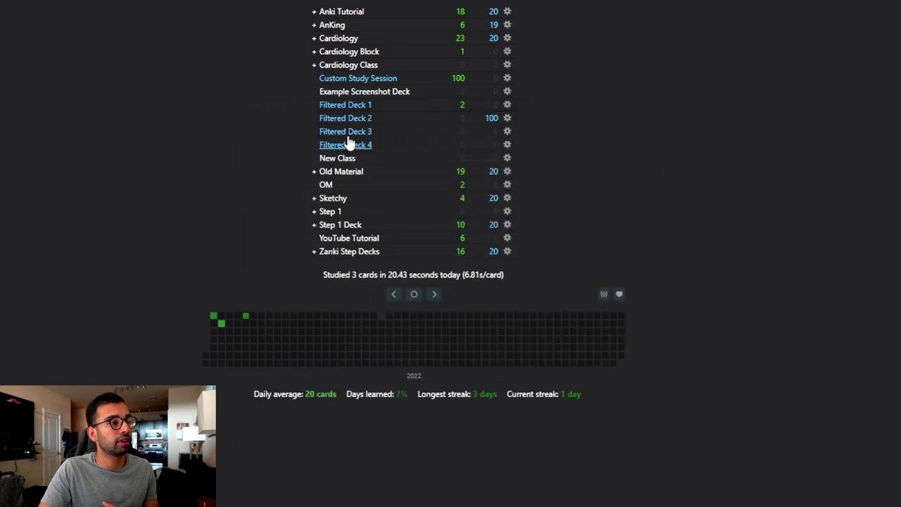
Start studying the Anki Tutorial deck and reveal the card's answer to examine its answer buttons.
left_click(343, 14)
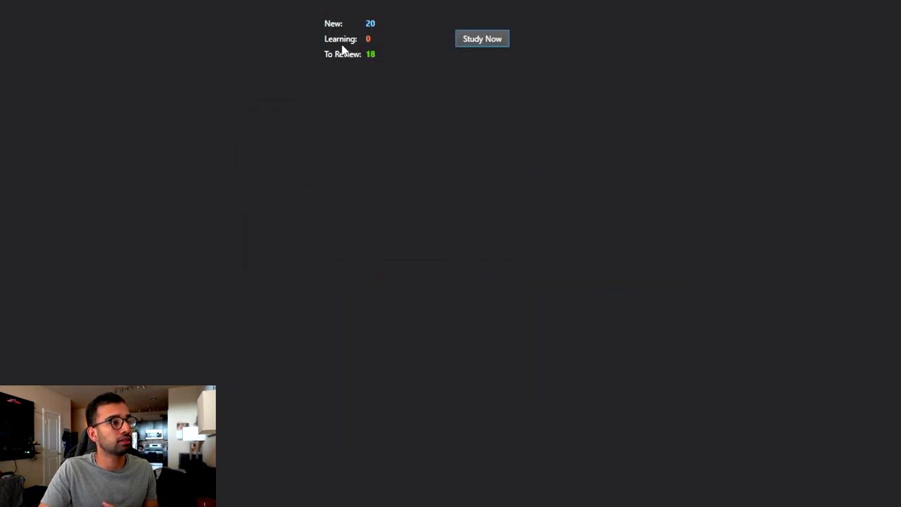
left_click(466, 41)
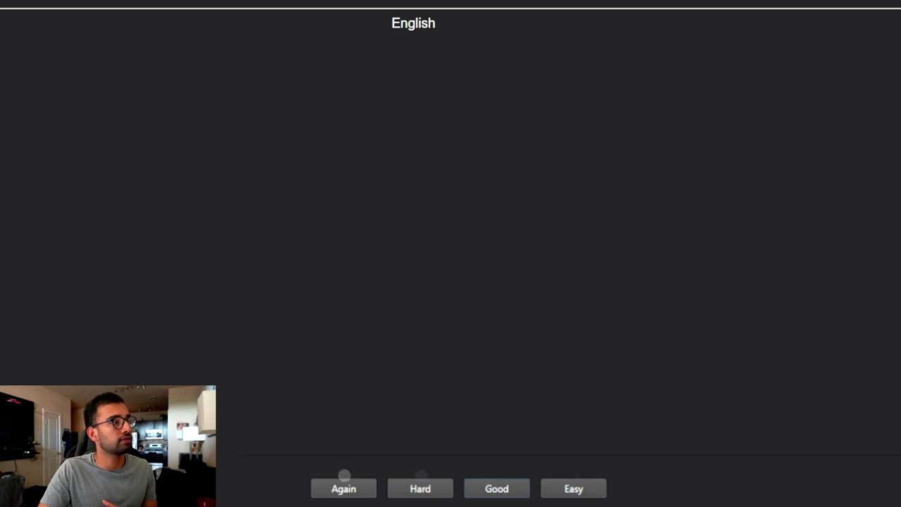
key("space")
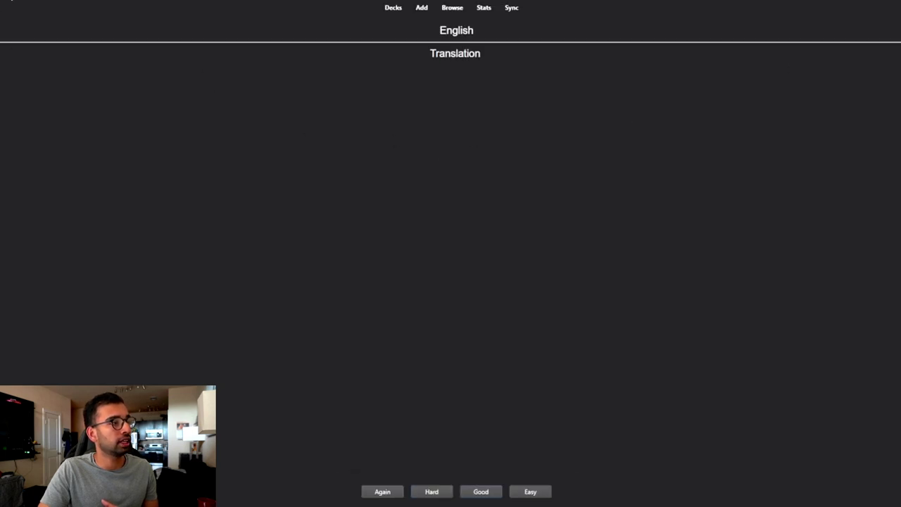
Turn on the next review time above the answer buttons in the scheduling preferences, and reveal the card's answer again.
left_click(11, 2)
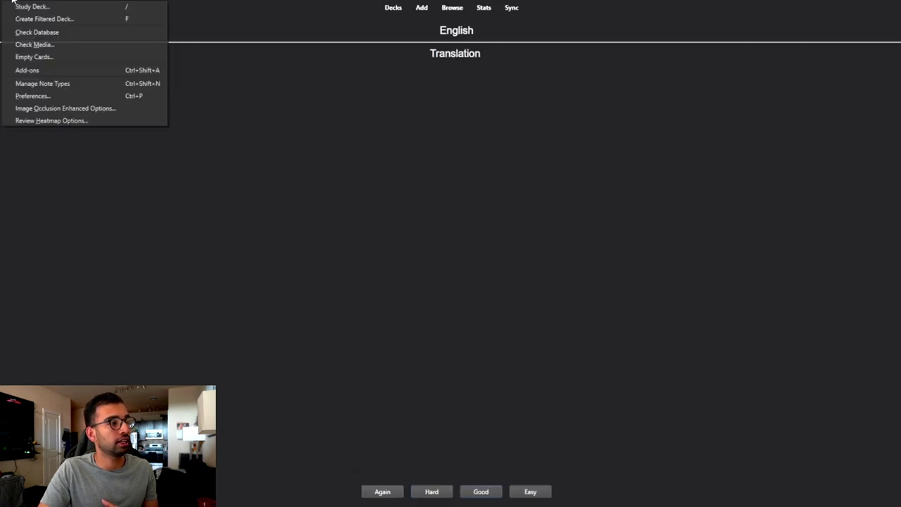
left_click(61, 96)
left_click(352, 153)
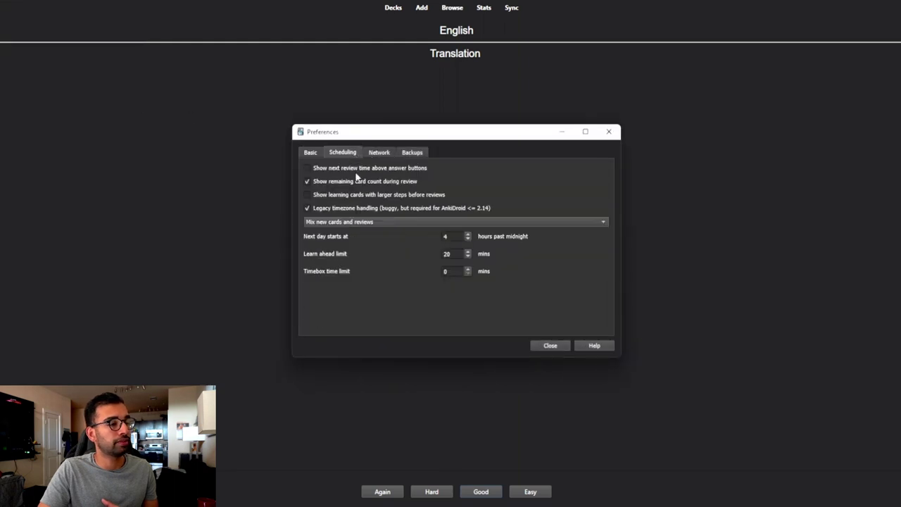
left_click(545, 346)
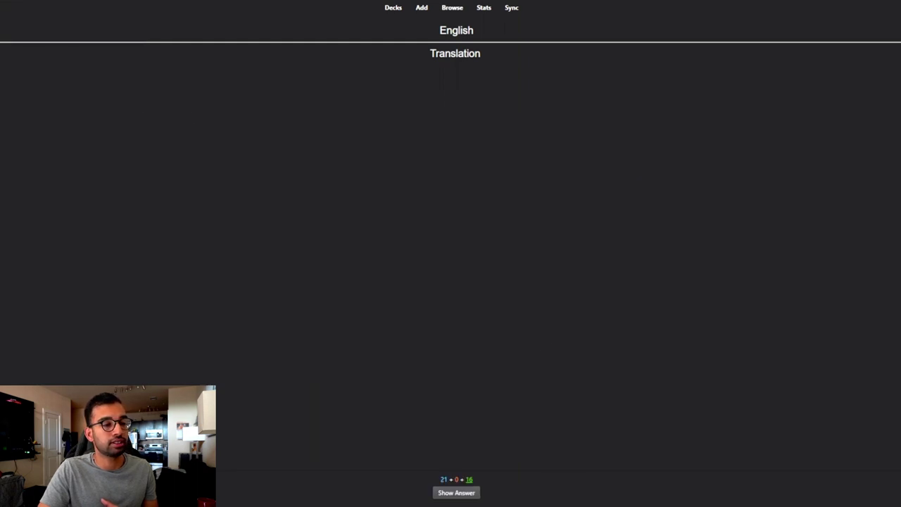
left_click(472, 495)
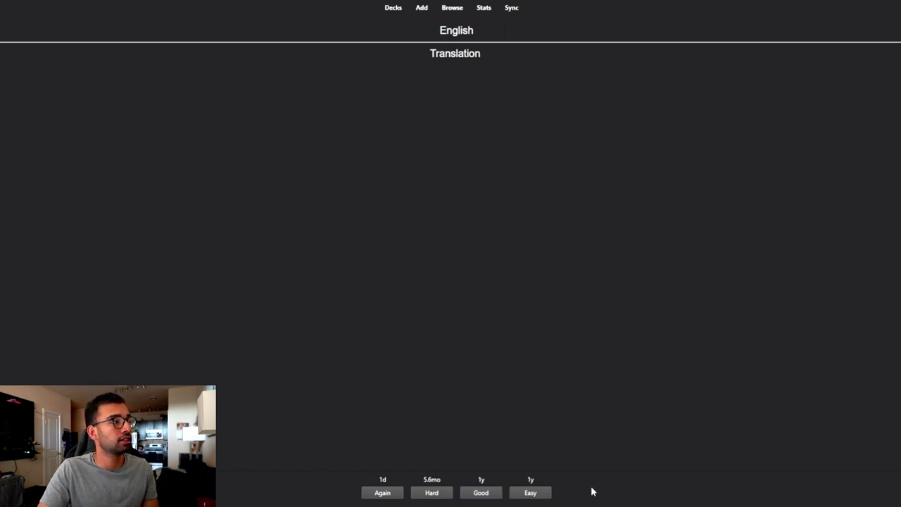
Reopen the preferences at the scheduling settings.
key("alt+t")
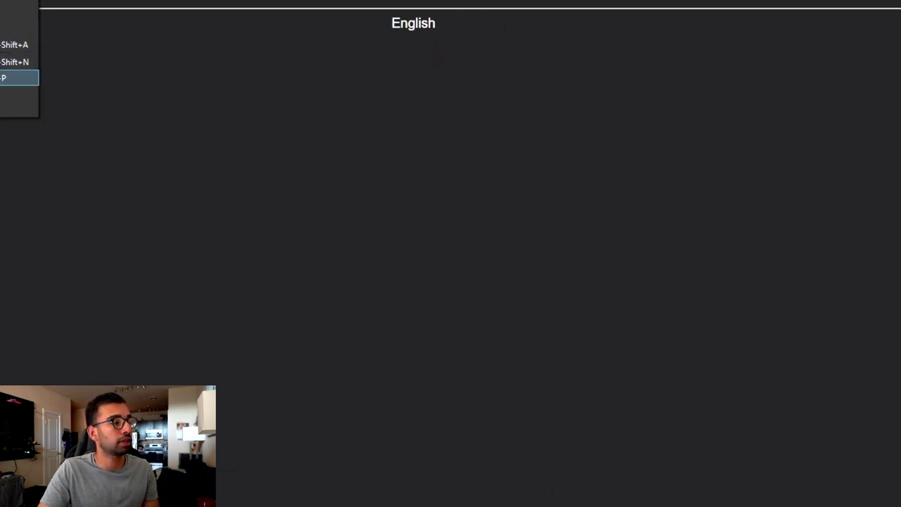
key("Return")
left_click(265, 152)
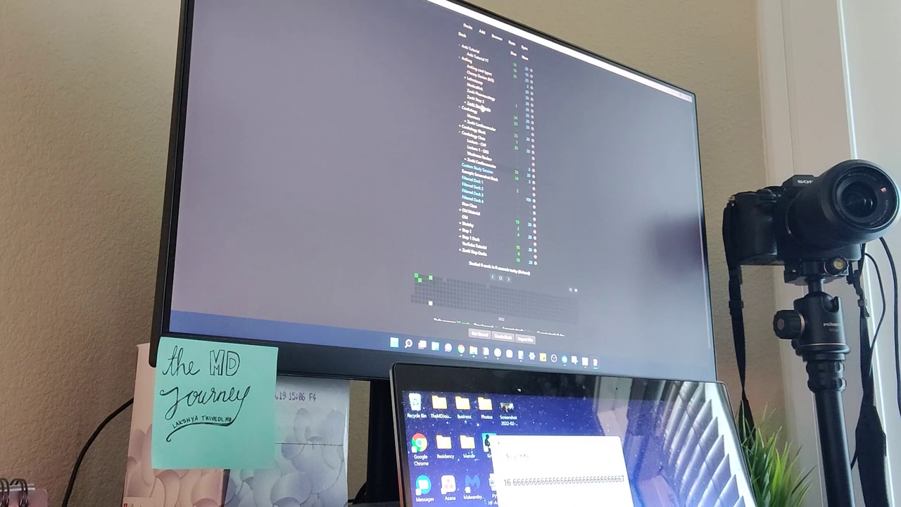
left_click(486, 107)
left_click(523, 79)
key("space")
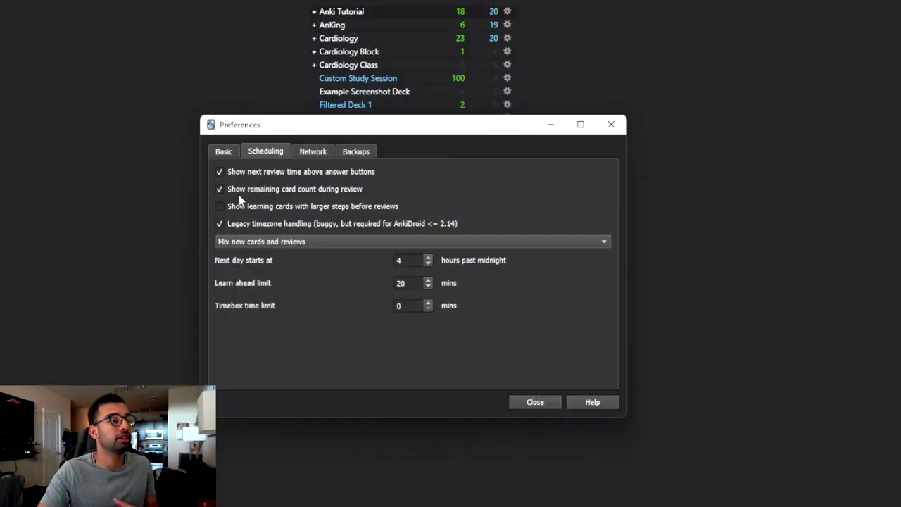
Examine the choices for mixing new cards and reviews, the next-day start hour and the learn ahead limit.
left_click(282, 245)
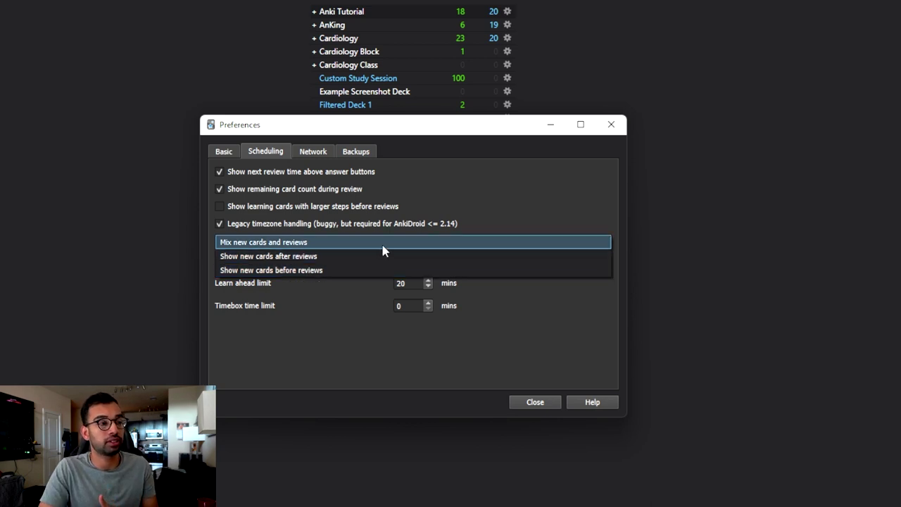
left_click(338, 358)
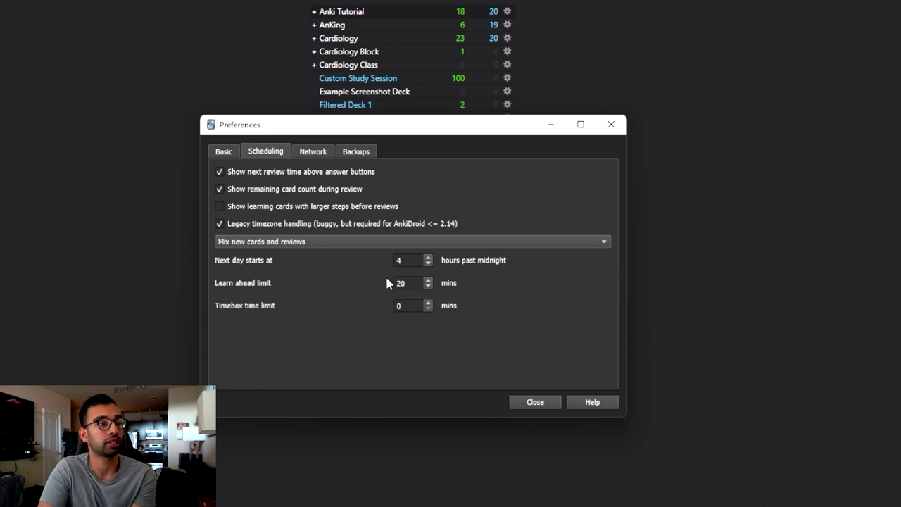
left_click(403, 261)
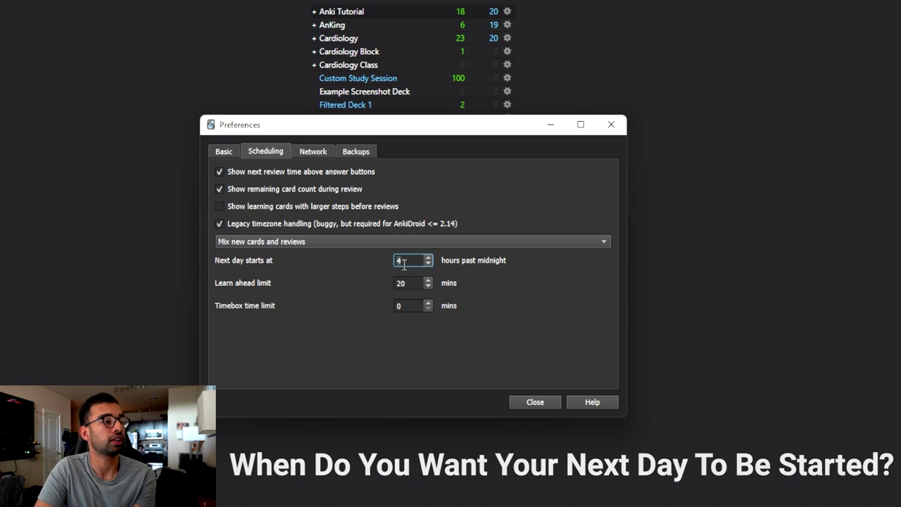
double_click(413, 260)
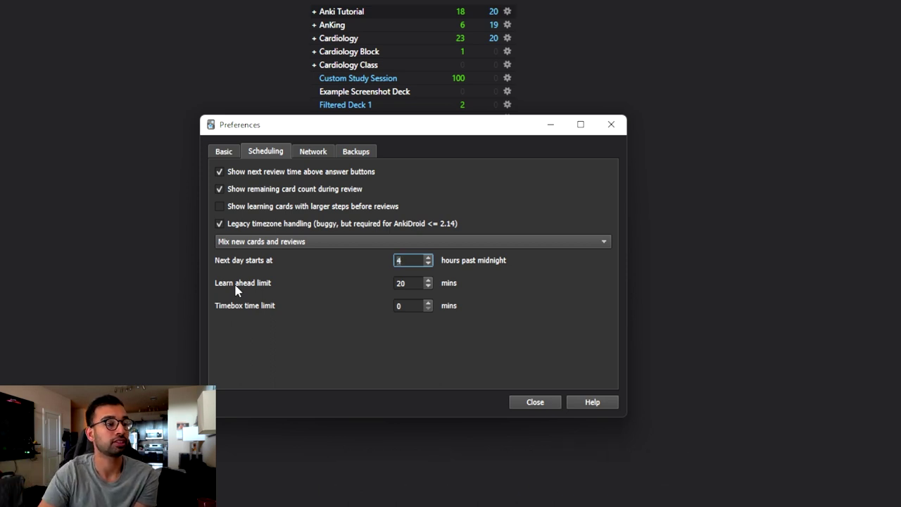
left_click(394, 284)
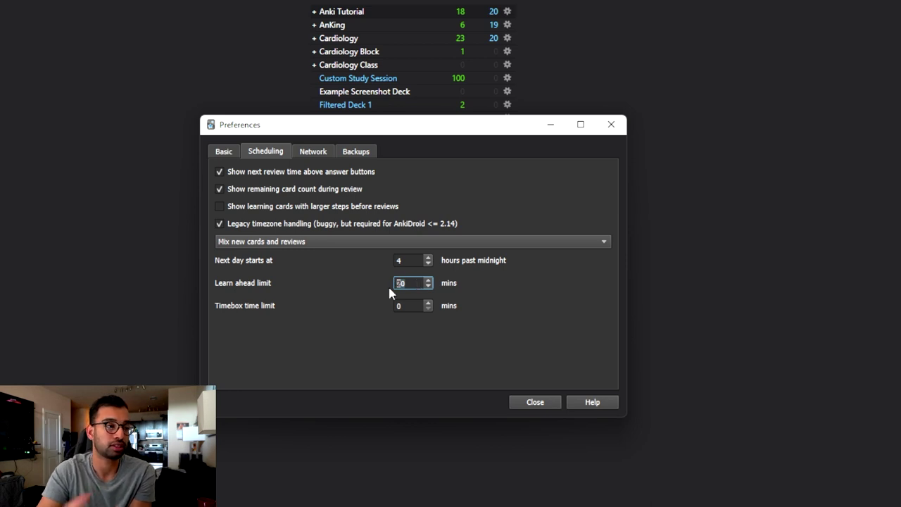
Try a timebox time limit of 30 minutes, reset it to 0 and close the preferences.
left_click(407, 304)
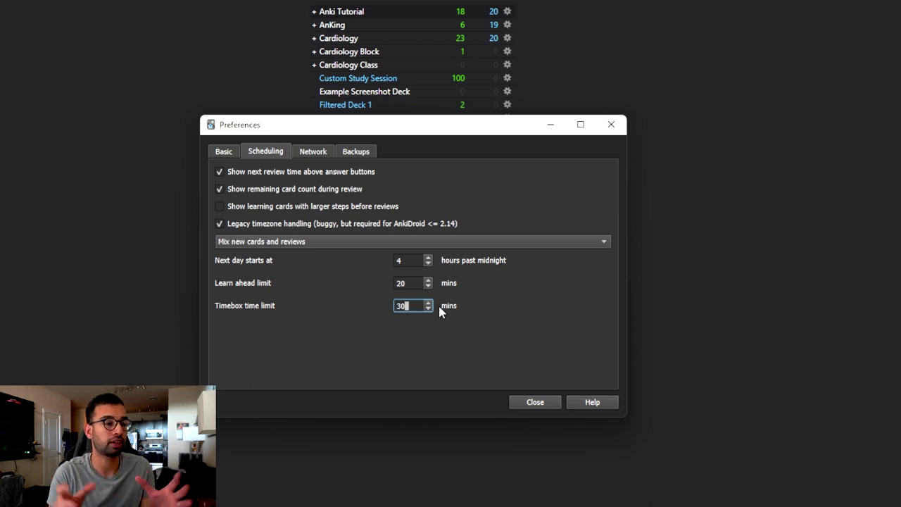
key("BackSpace")
key("BackSpace")
type("0")
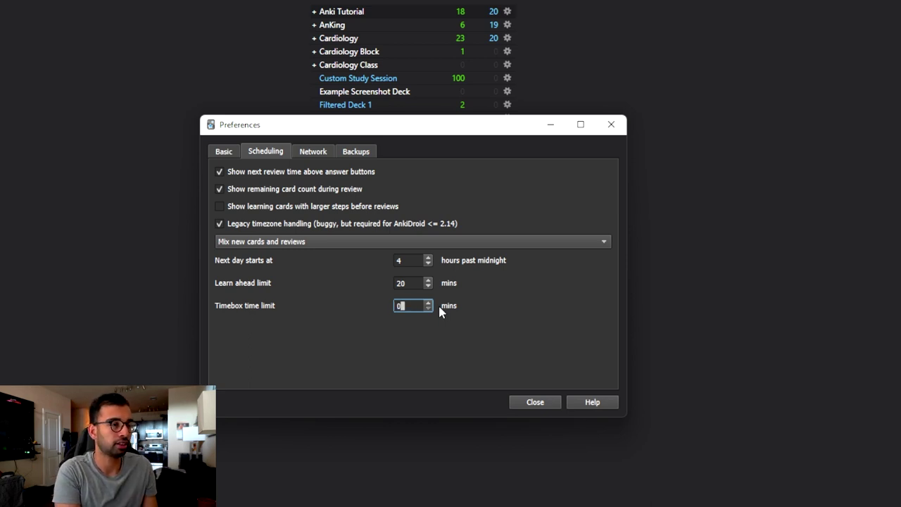
left_click(556, 401)
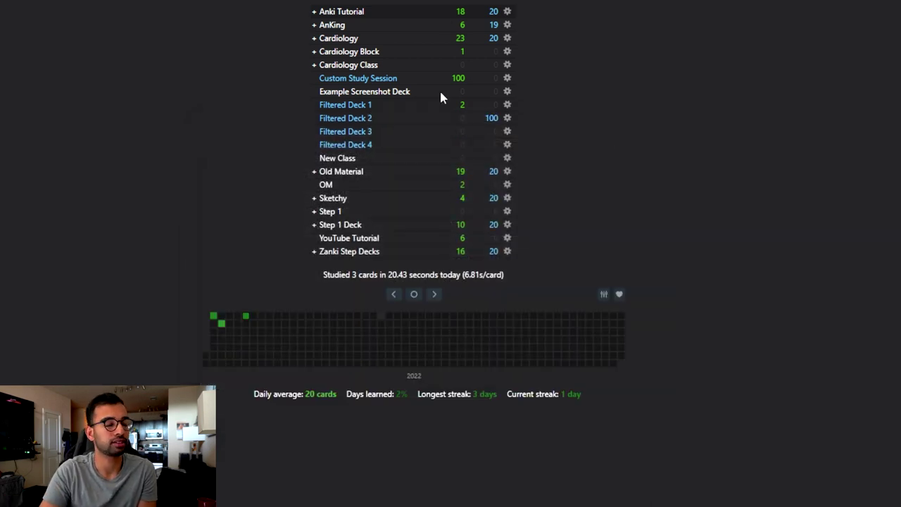
Reopen the preferences and switch to another page of settings.
key("ctrl+p")
left_click(317, 151)
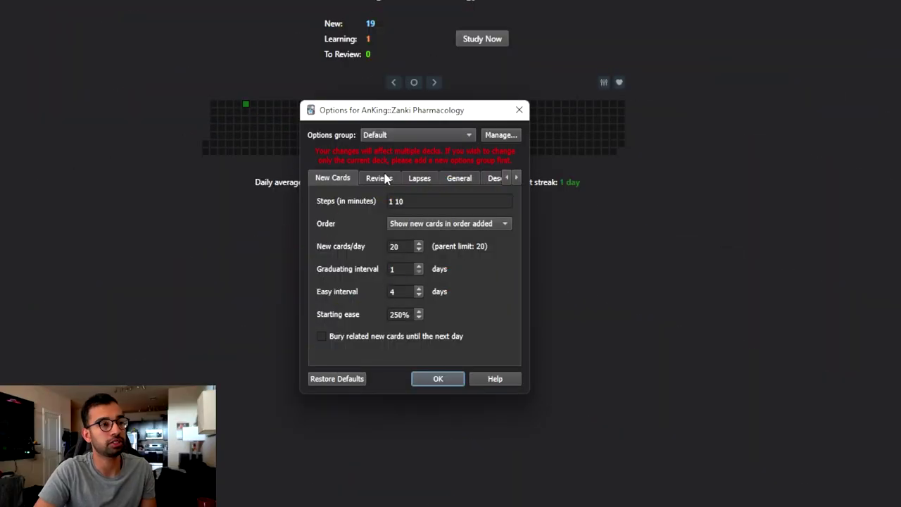
Look through the Zanki Pharmacology deck's review, lapse, general and description options, returning to the new card settings.
left_click(382, 177)
left_click(419, 181)
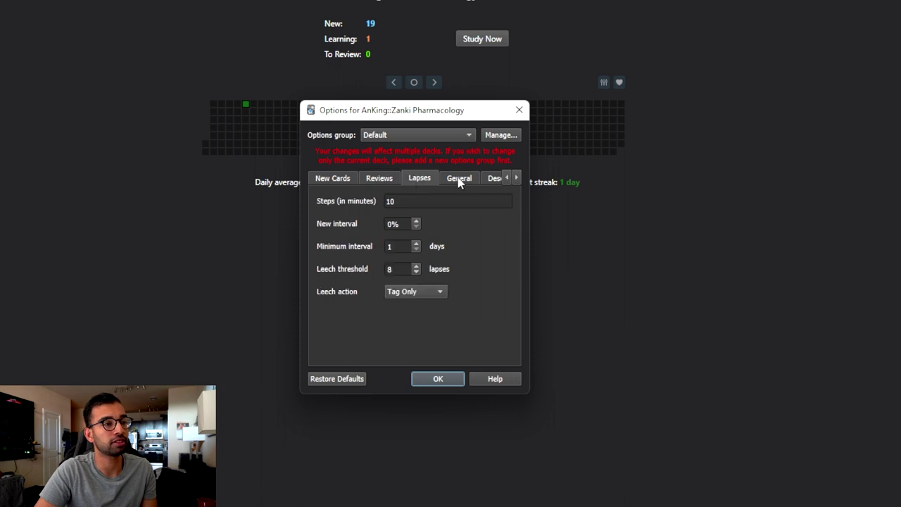
left_click(458, 179)
left_click(496, 178)
left_click(435, 182)
left_click(360, 180)
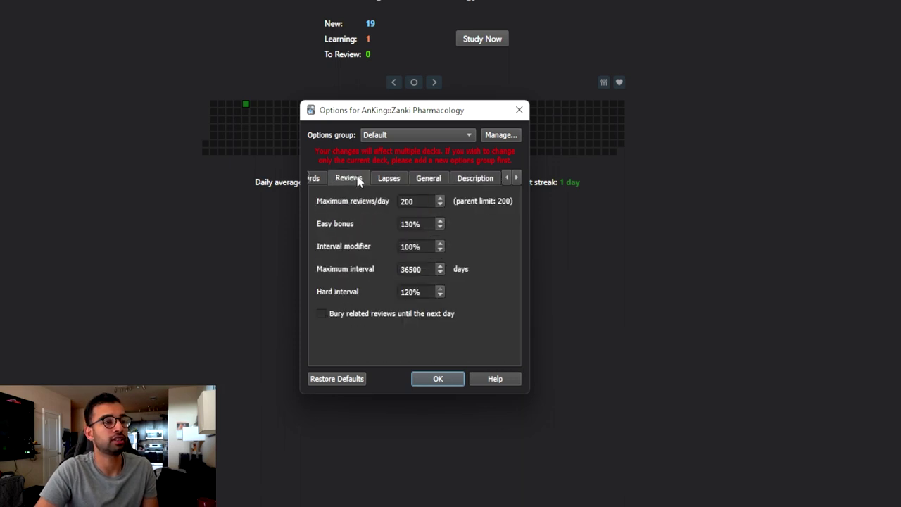
left_click(322, 178)
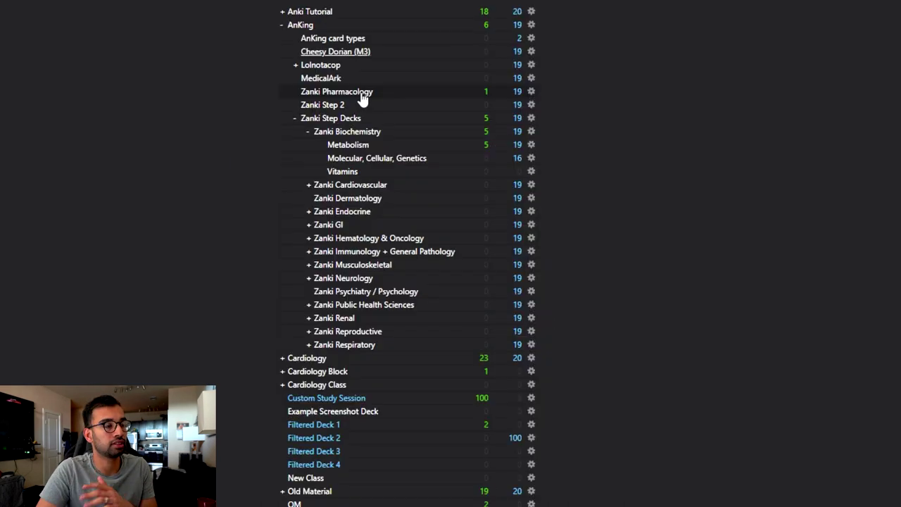
Open the Zanki Pharmacology deck's options, examine the learning steps for new cards, and accept the dialog.
left_click(361, 94)
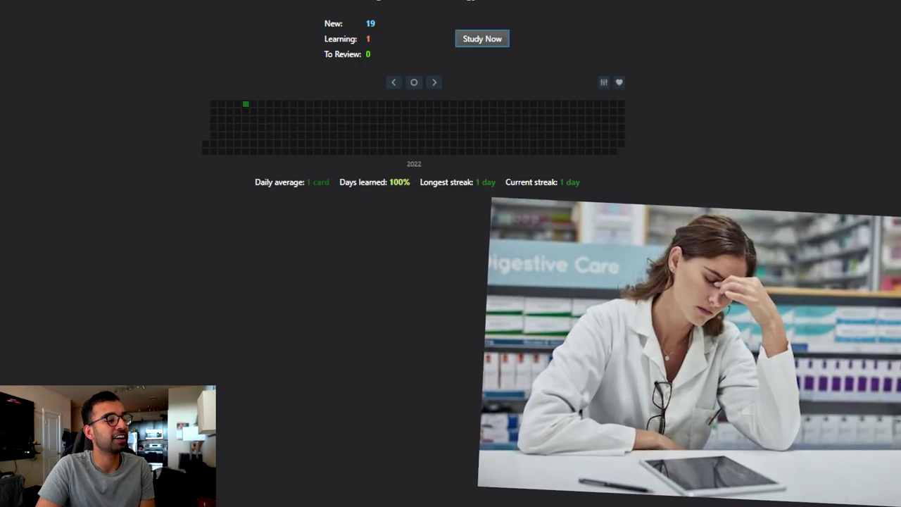
key("o")
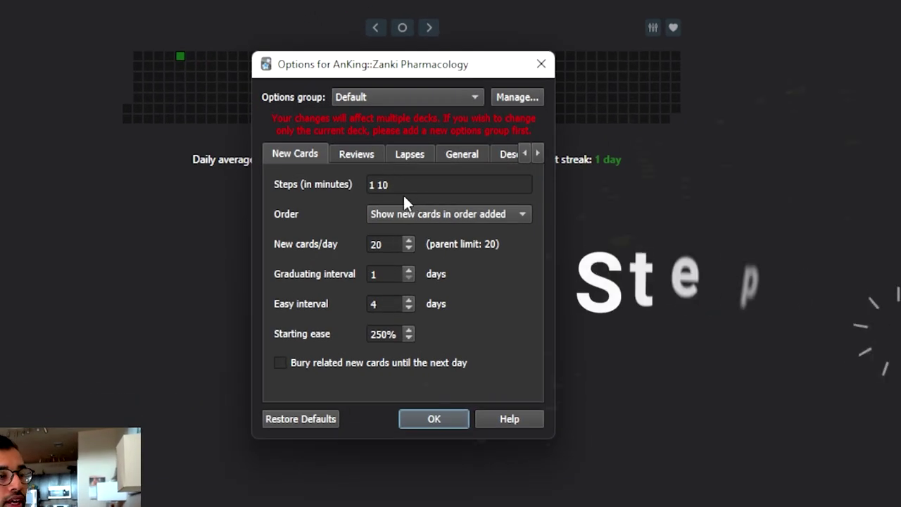
left_click_drag(400, 185, 349, 192)
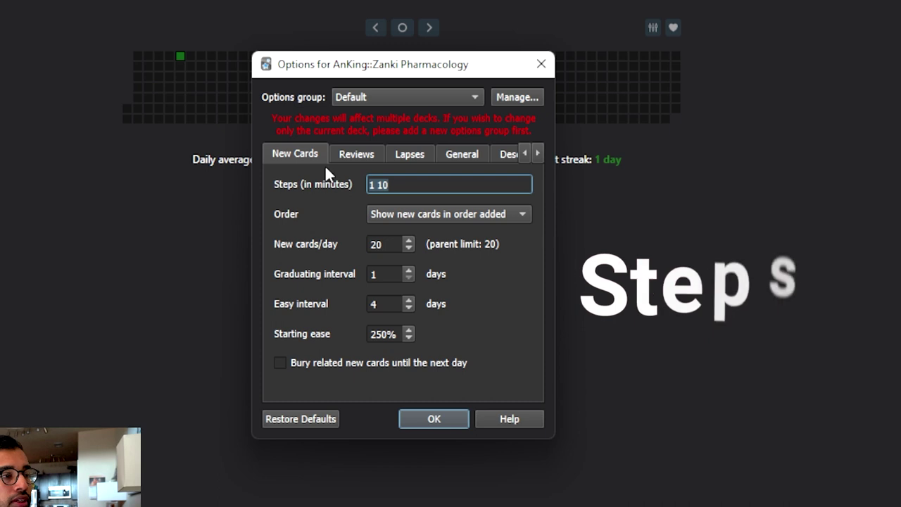
left_click(408, 185)
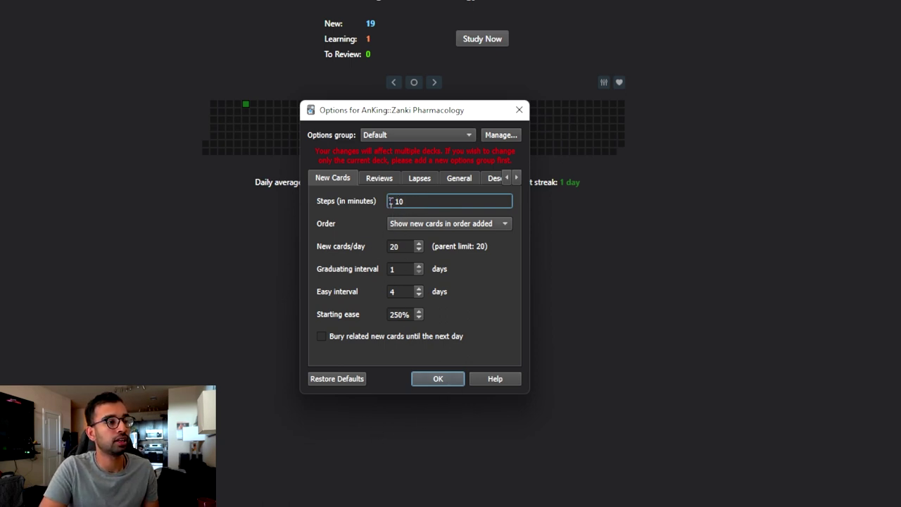
left_click(438, 378)
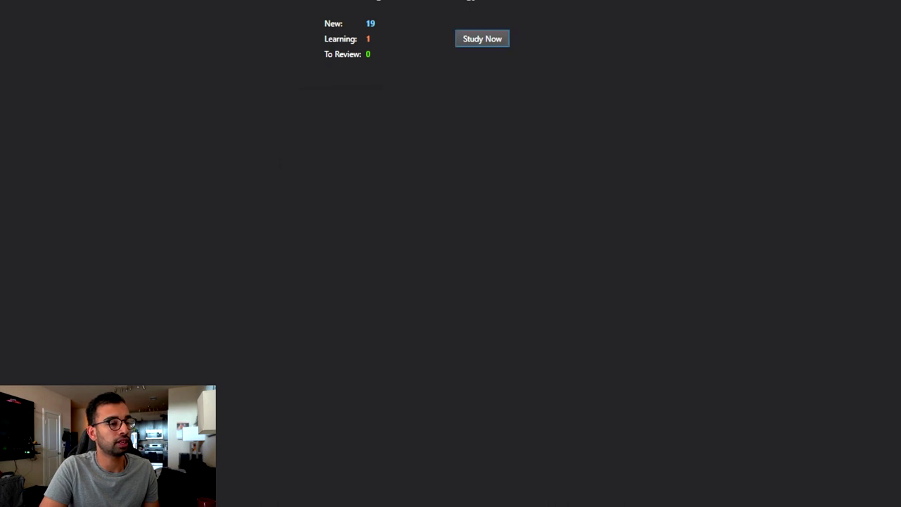
Start studying the Zanki Pharmacology deck and reveal the answer to the thyroxine replacement card.
key("s")
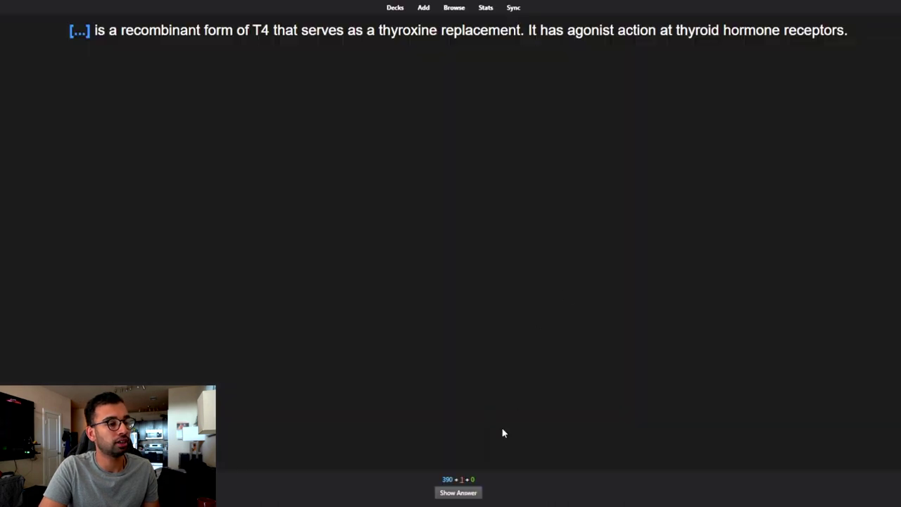
left_click(458, 493)
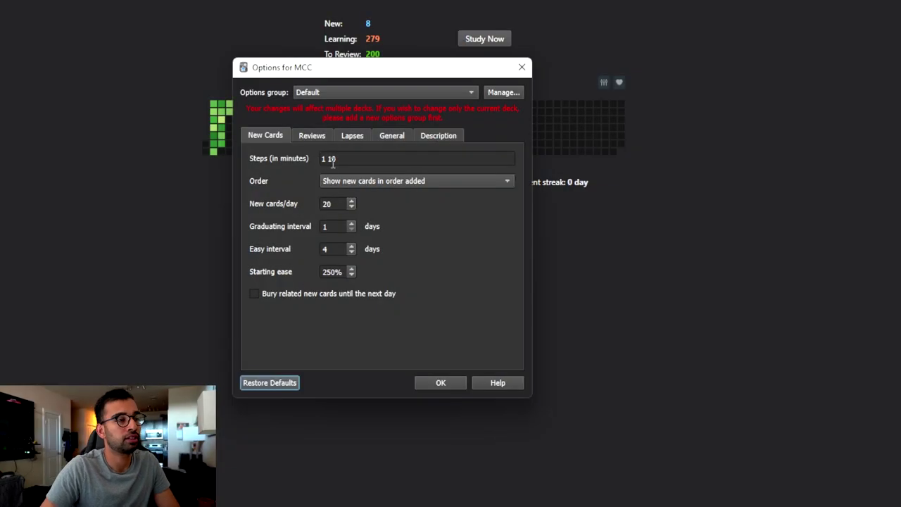
Try learning steps of 1 10 60 minutes for new cards in the MCC deck's options.
left_click_drag(345, 159, 317, 158)
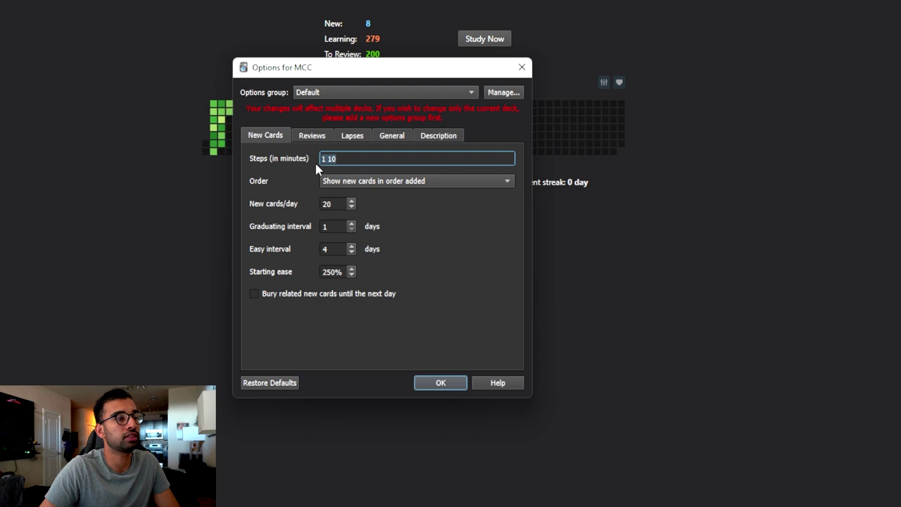
left_click(326, 160)
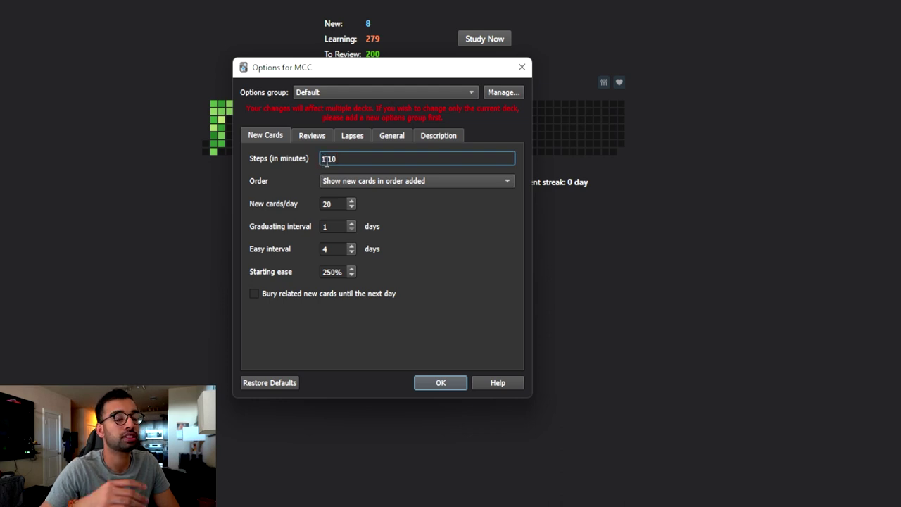
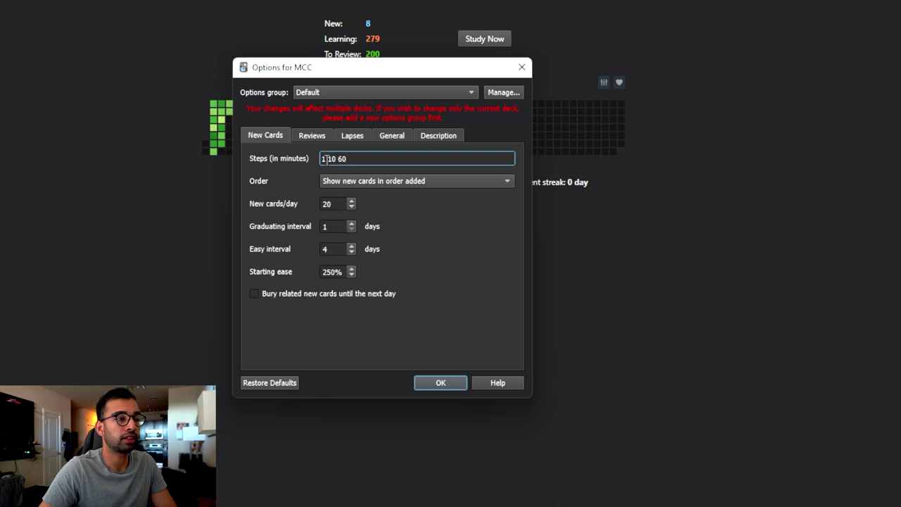
type("1")
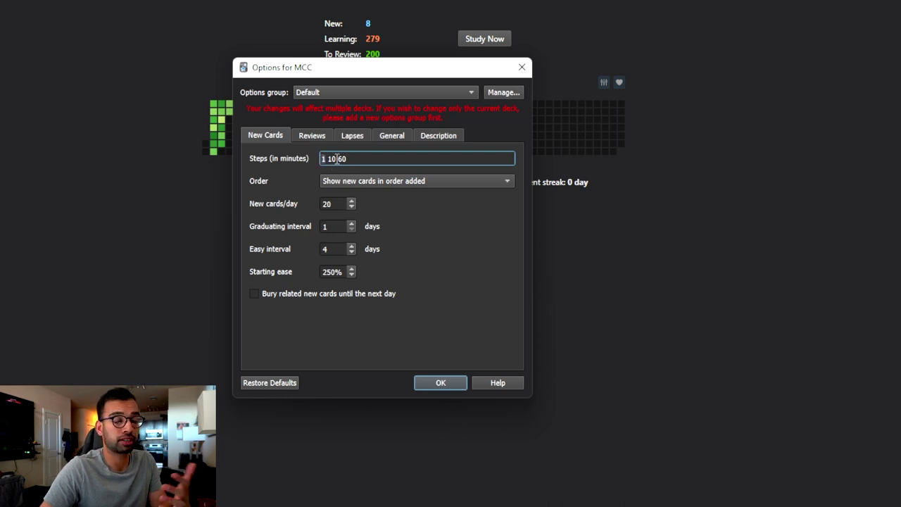
double_click(330, 159)
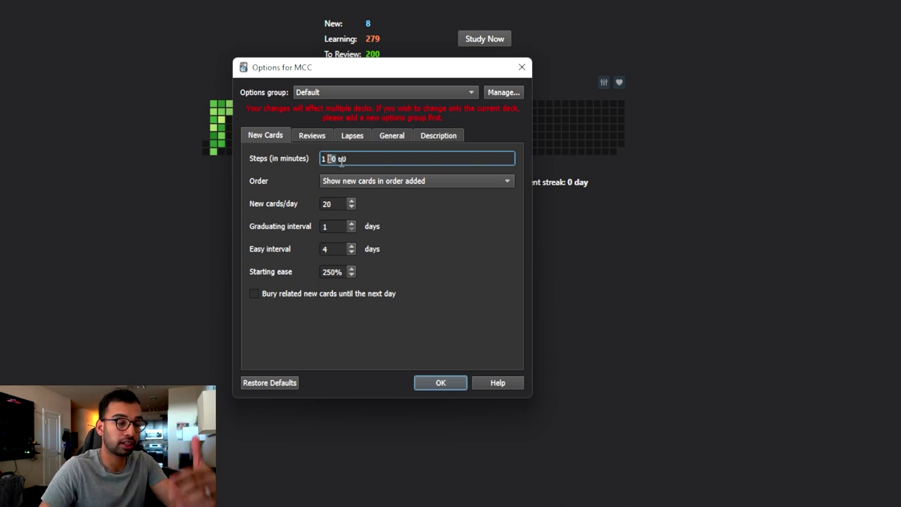
left_click_drag(339, 160, 357, 161)
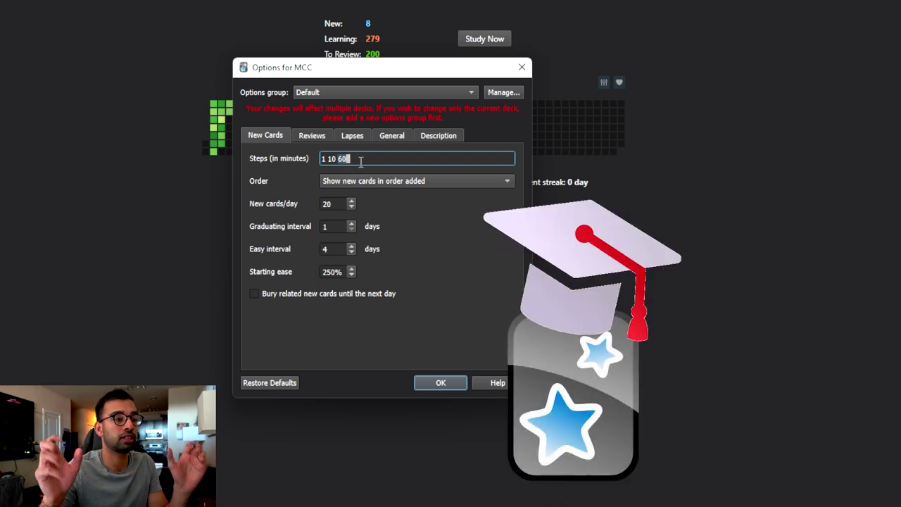
key("Home")
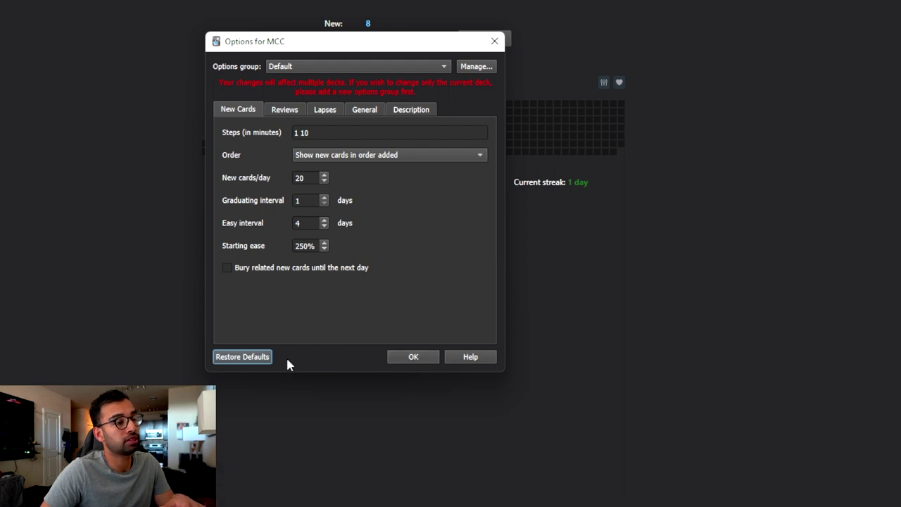
Accept the MCC deck's options, study a few of its cards, and return to the deck's overview through the deck list.
left_click(416, 358)
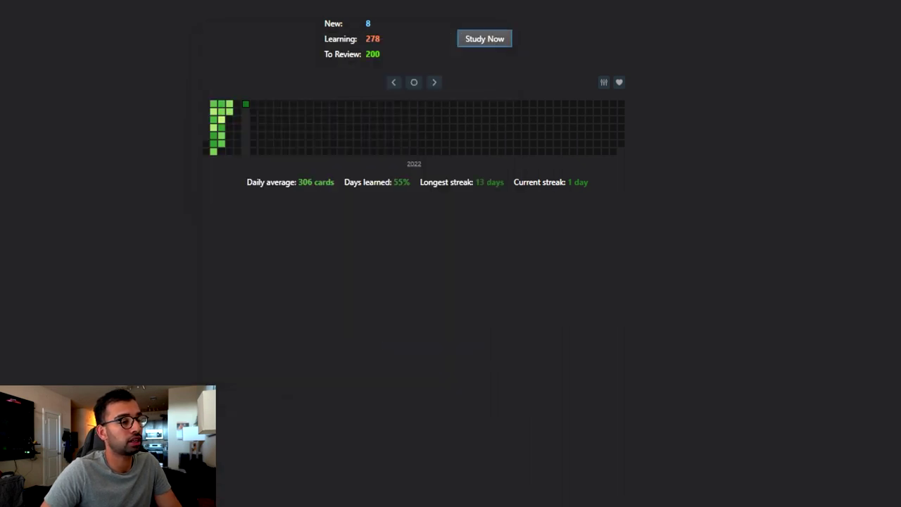
left_click(483, 40)
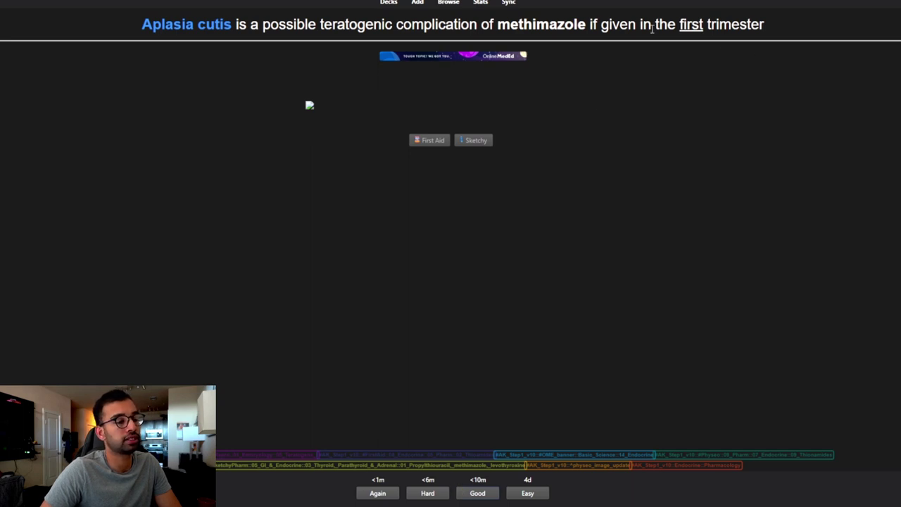
key("space")
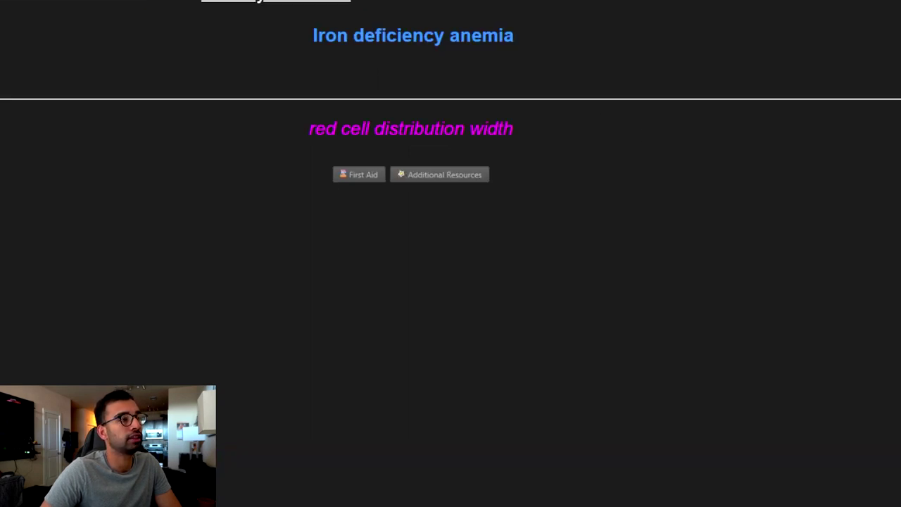
key("d")
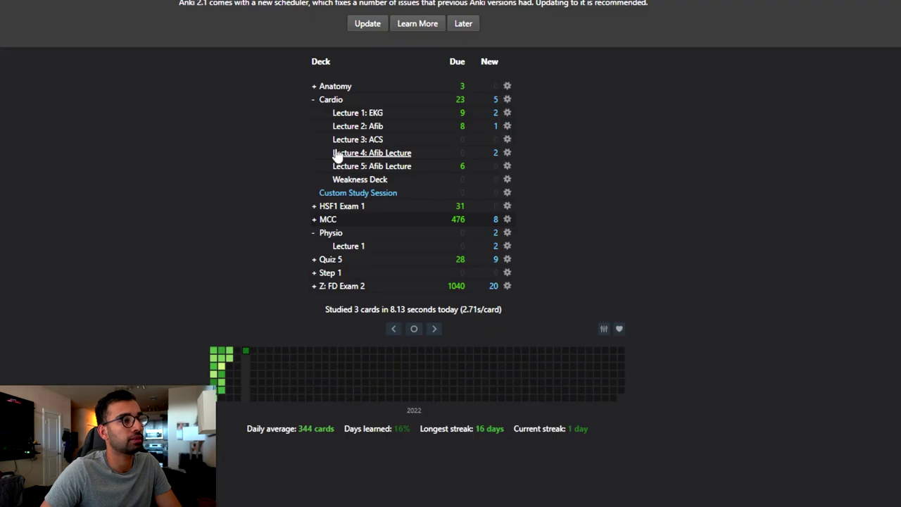
left_click(340, 221)
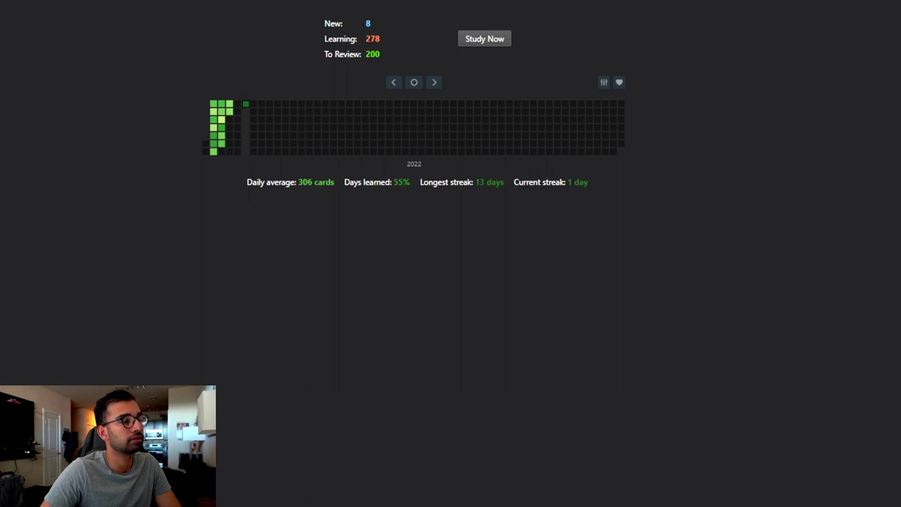
Open the Anki Tutorial YT deck's options and select the Youtube Example 1 options group.
key("o")
left_click(415, 134)
left_click(416, 108)
left_click(438, 134)
left_click(432, 164)
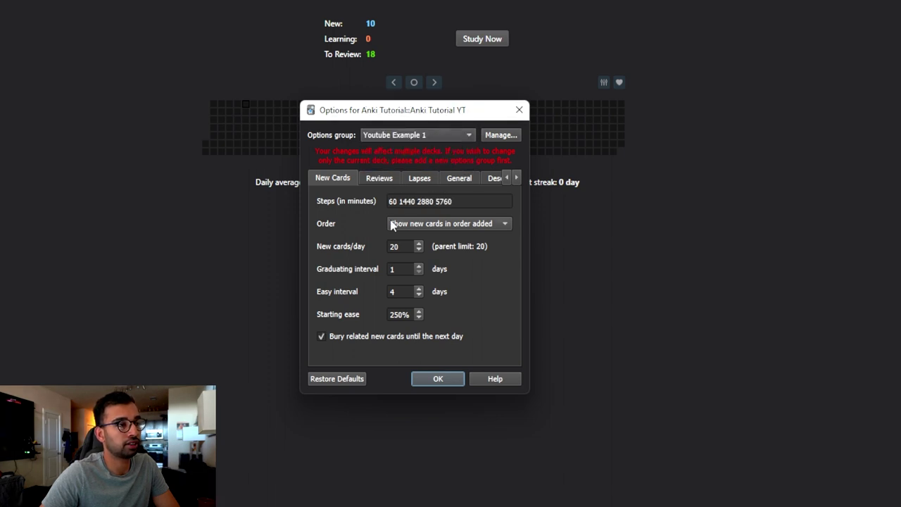
Examine the Youtube Example 1 group's learning steps and the choices for managing and switching options groups.
left_click(399, 203)
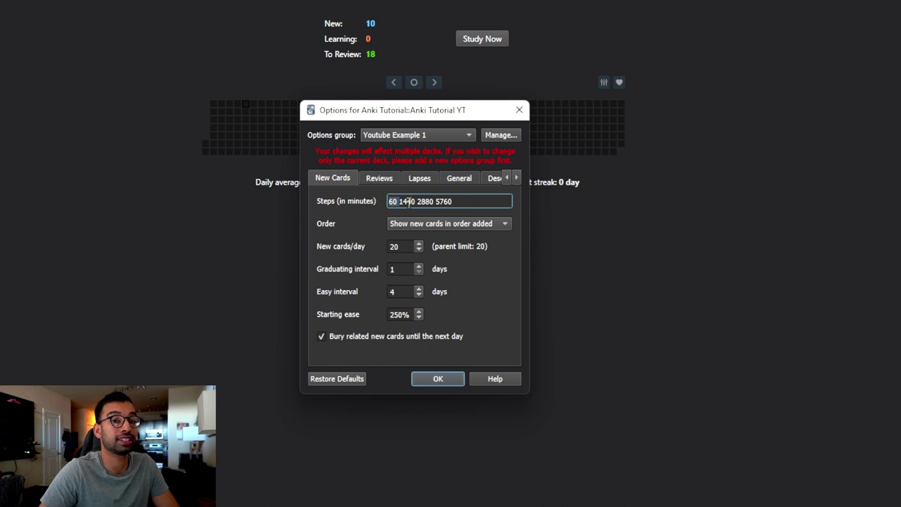
left_click_drag(398, 203, 436, 202)
left_click(459, 202)
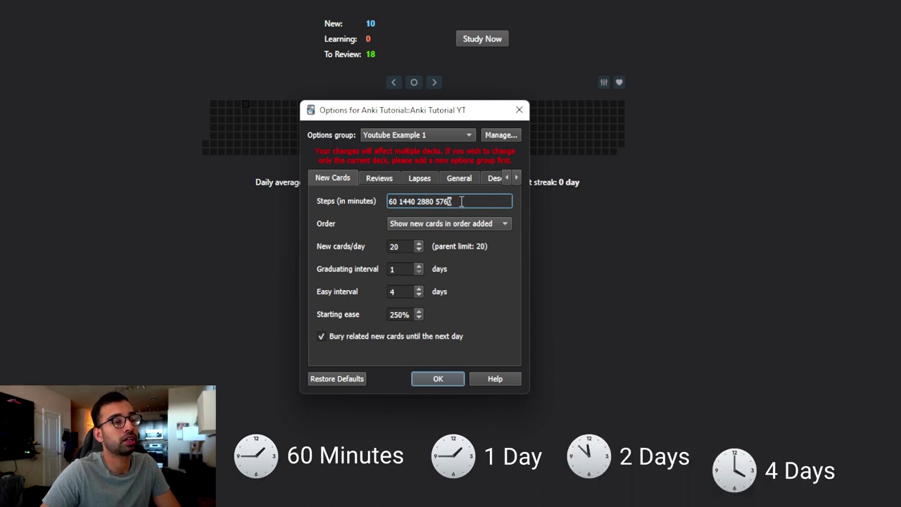
left_click(498, 137)
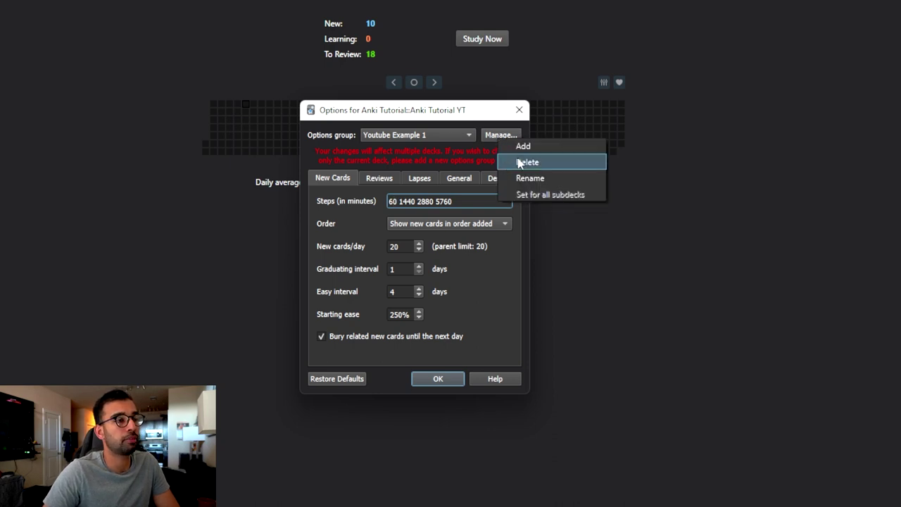
left_click(464, 140)
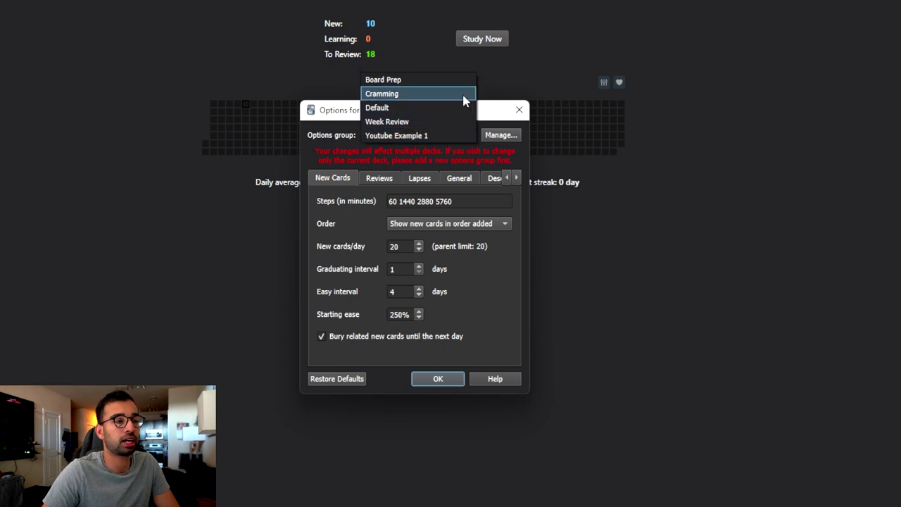
left_click(461, 135)
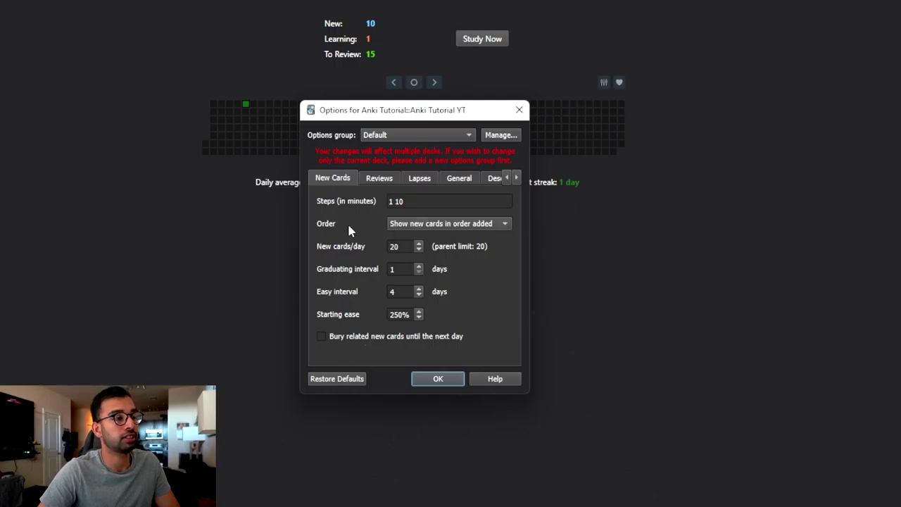
Examine the new card order choices and the daily new card limit in the Default options group.
left_click(452, 225)
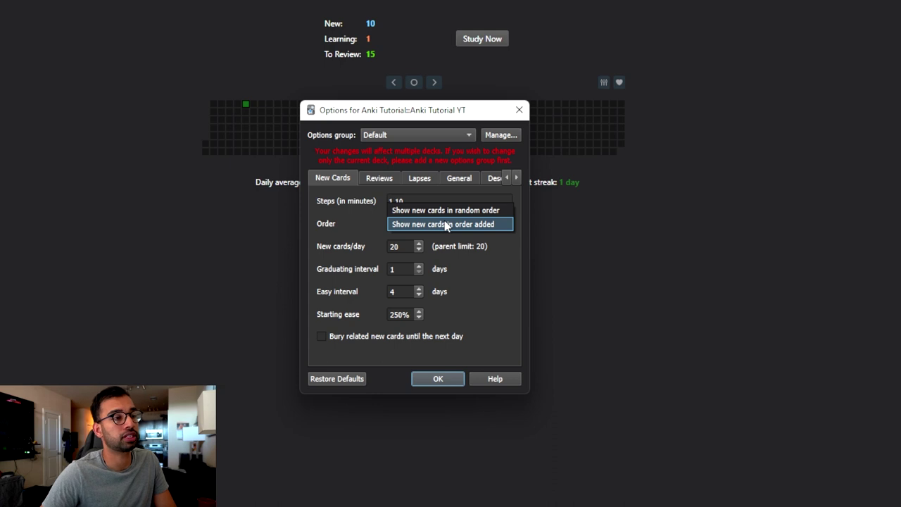
left_click(401, 248)
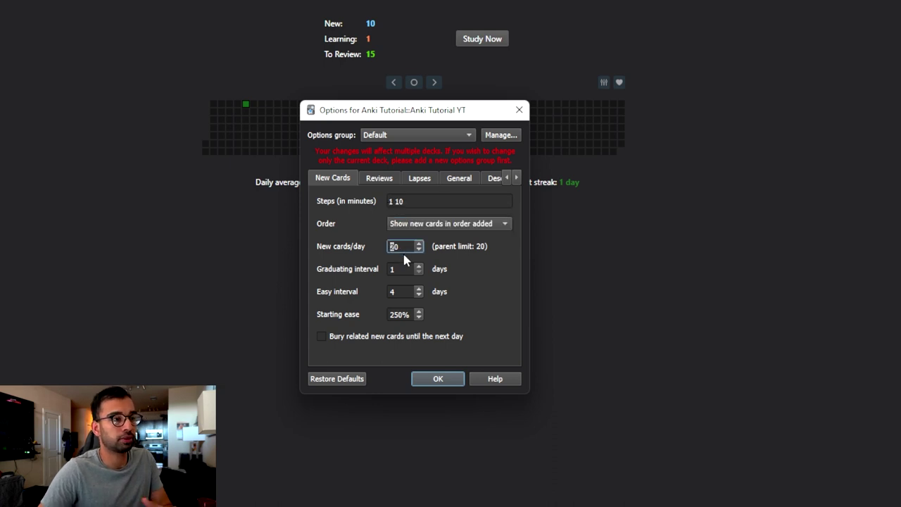
key("shift+Home")
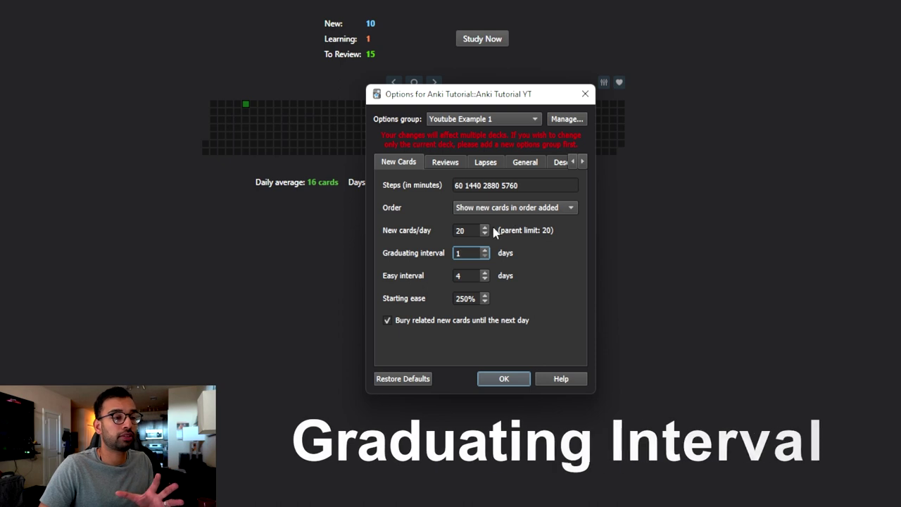
left_click(463, 187)
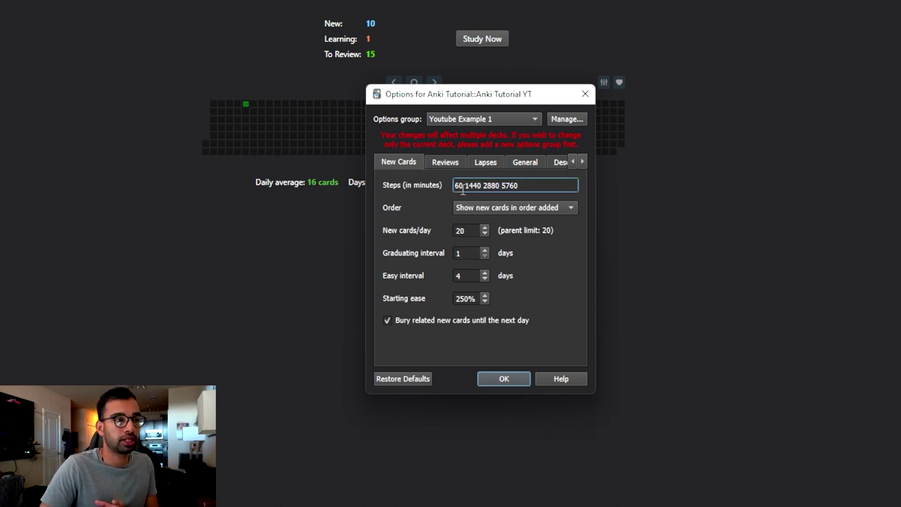
left_click_drag(463, 187, 519, 185)
left_click(535, 184)
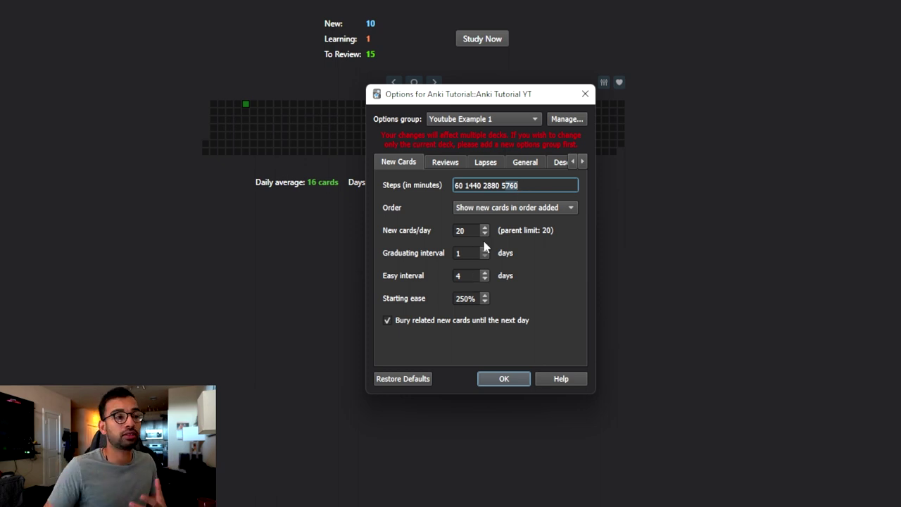
key("BackSpace")
key("BackSpace")
key("BackSpace")
key("BackSpace")
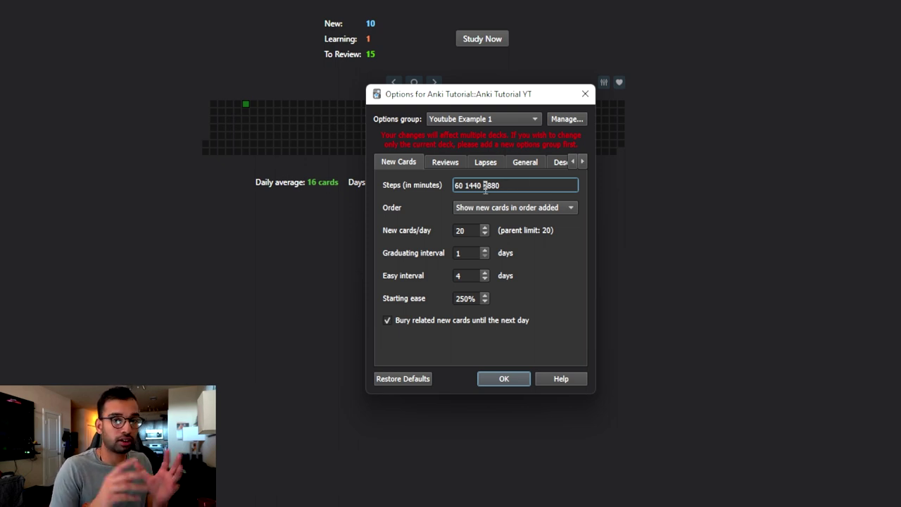
type("5760")
key("BackSpace")
key("BackSpace")
key("BackSpace")
key("BackSpace")
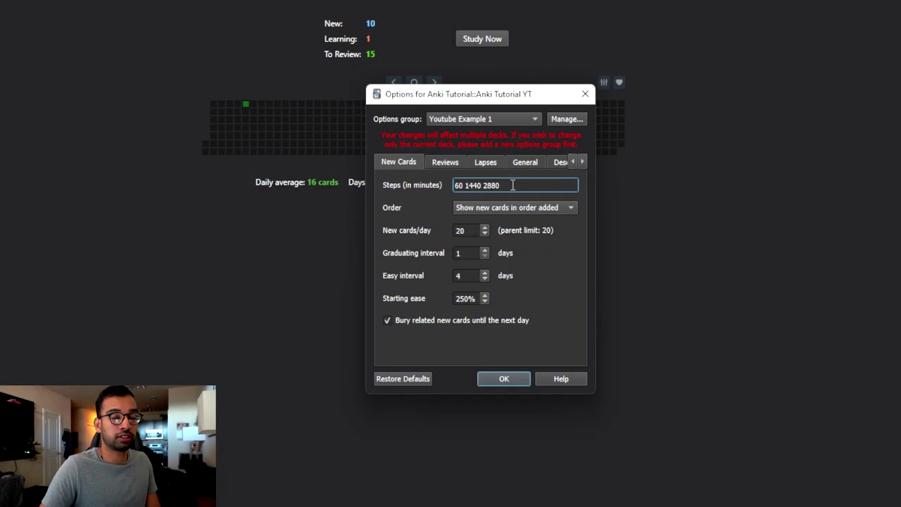
left_click(513, 185)
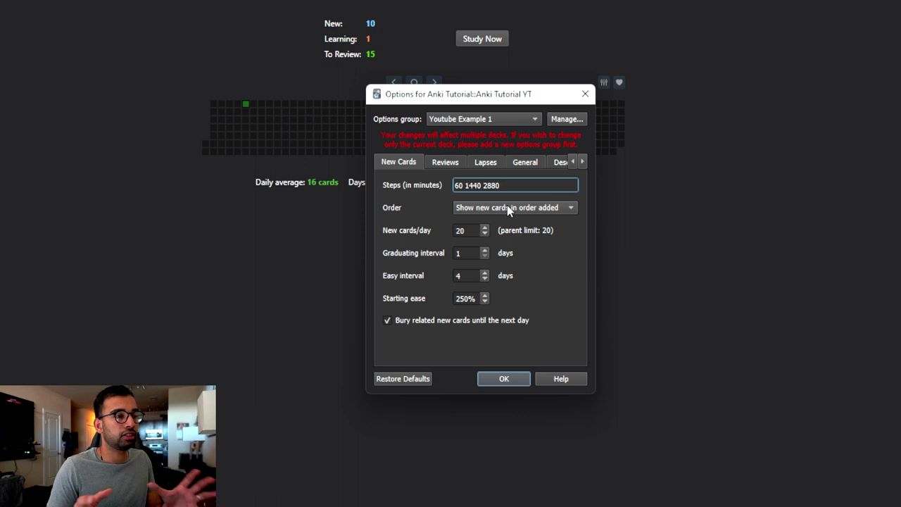
Set the graduating interval for new cards to 10 days and compare it with the last learning step.
left_click(470, 253)
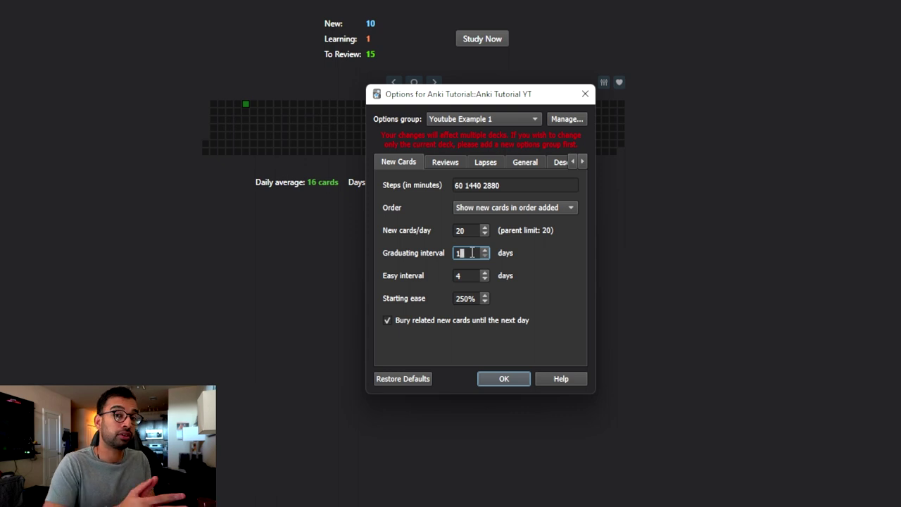
type("1")
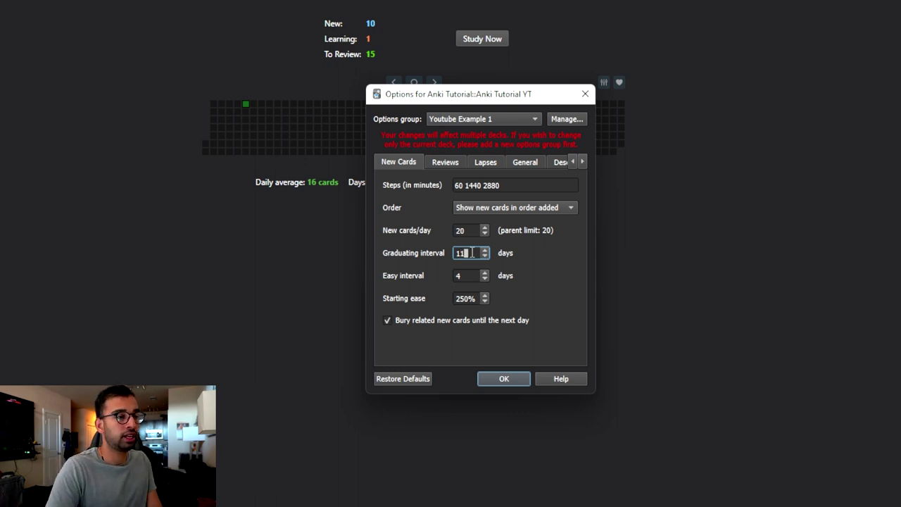
key("BackSpace")
type("0")
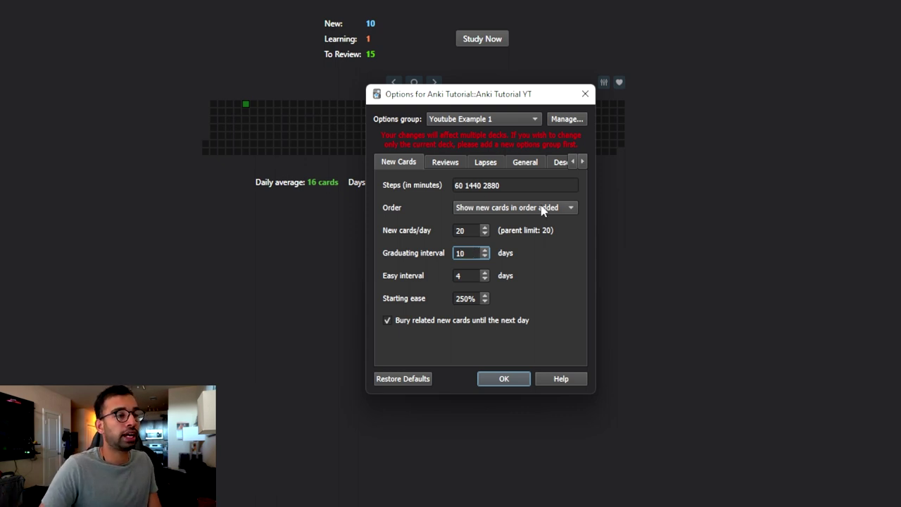
double_click(490, 185)
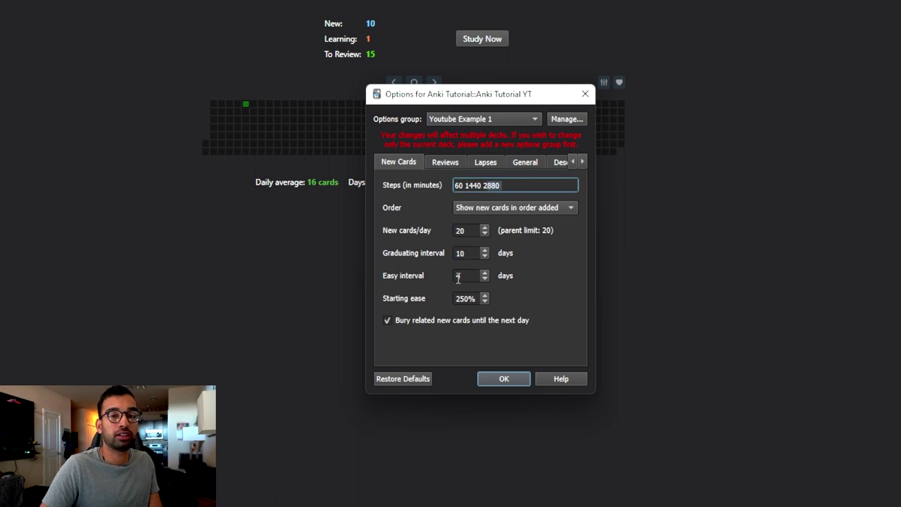
left_click(468, 253)
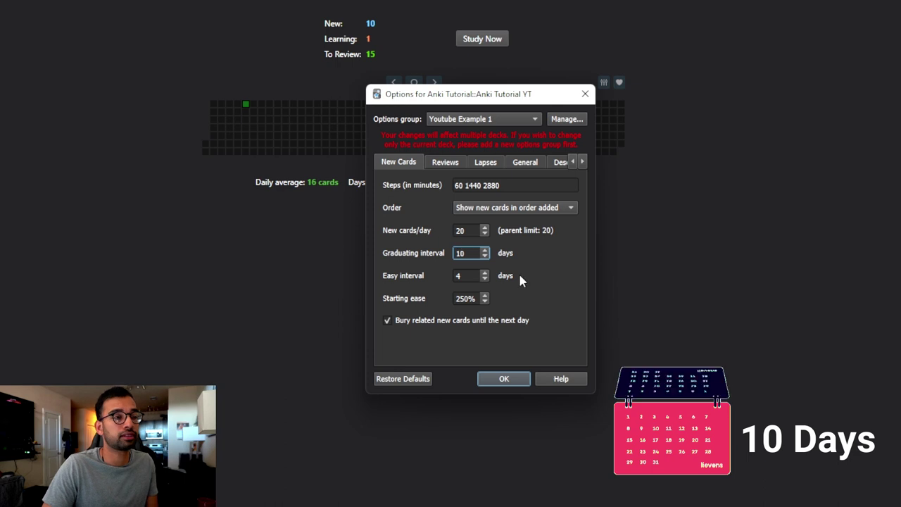
Set the easy interval for new cards to 10 days and accept the deck options.
double_click(470, 277)
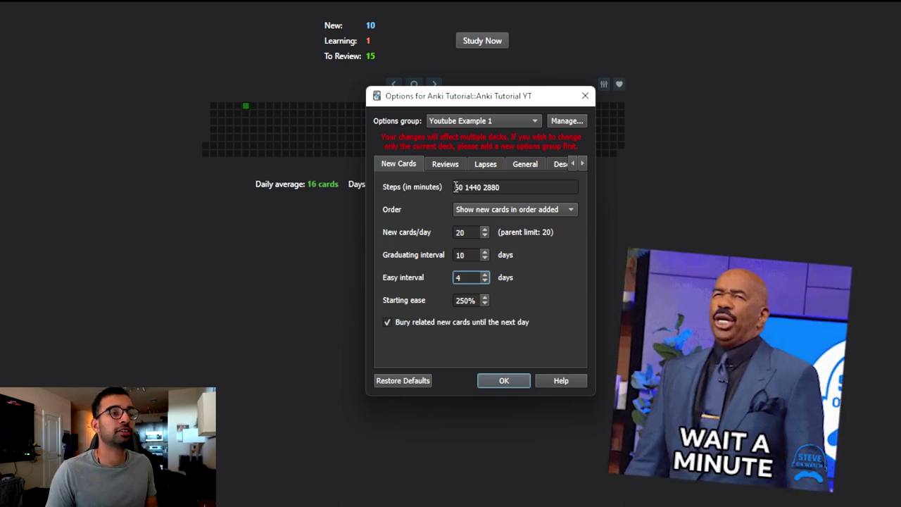
left_click_drag(456, 186, 526, 191)
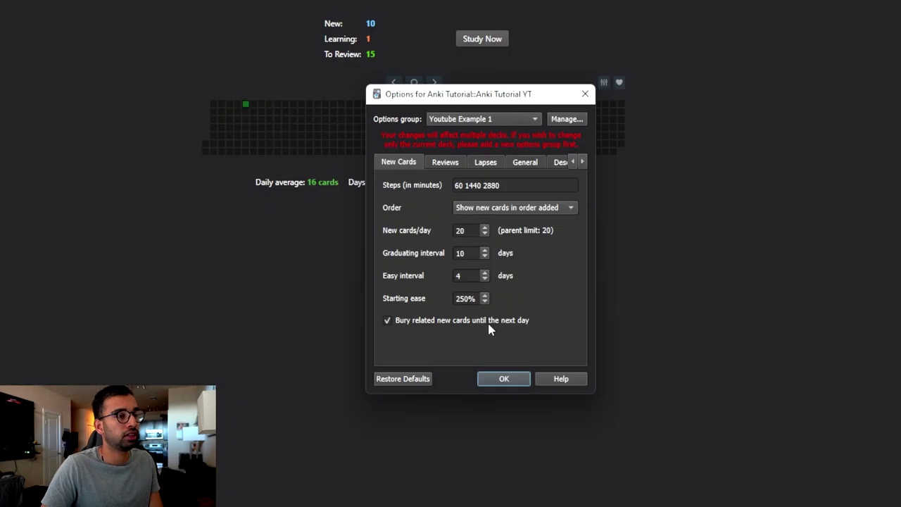
left_click_drag(472, 275, 439, 271)
type("10")
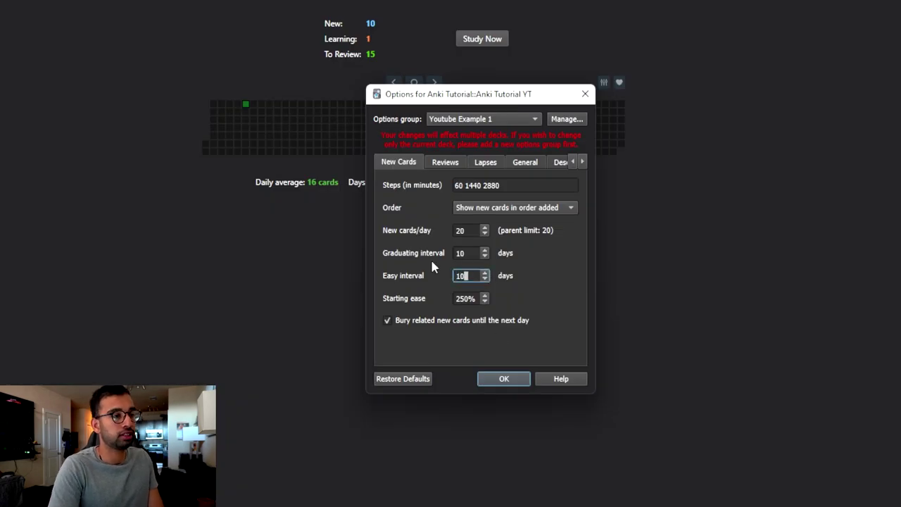
left_click(524, 380)
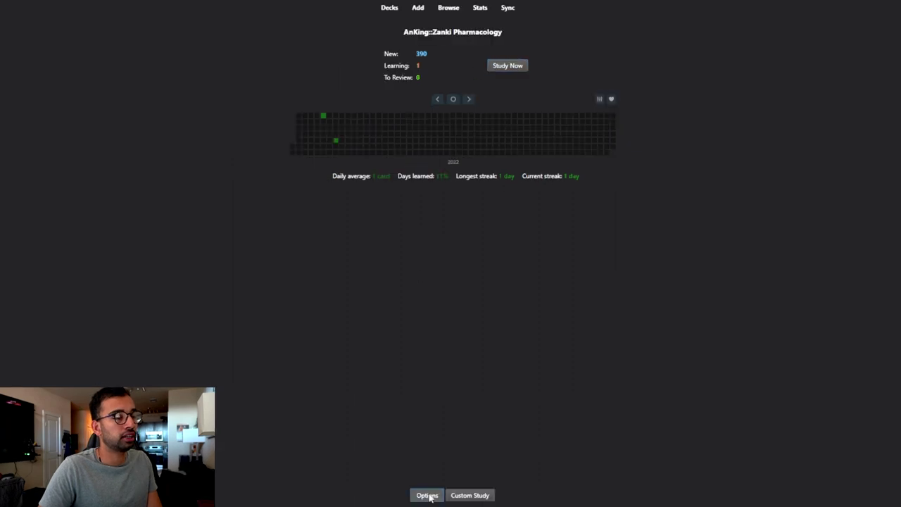
Enter 10 in the Zanki Pharmacology deck options, accept them, and study the first card up to its answer.
left_click(428, 494)
double_click(409, 218)
type("10")
left_click(440, 295)
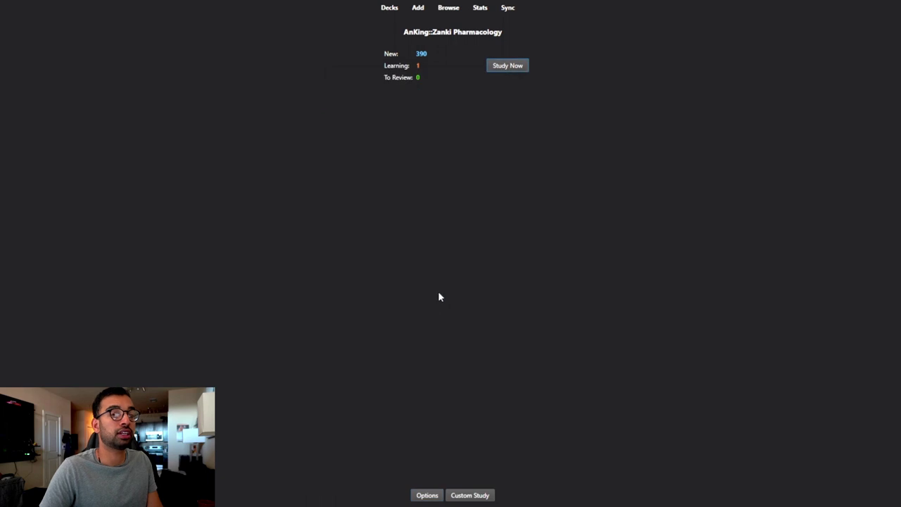
left_click(502, 65)
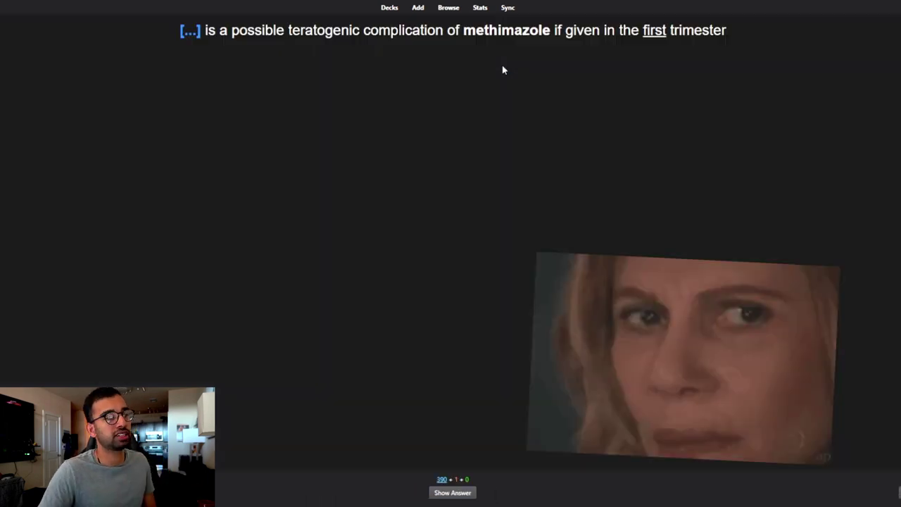
key("space")
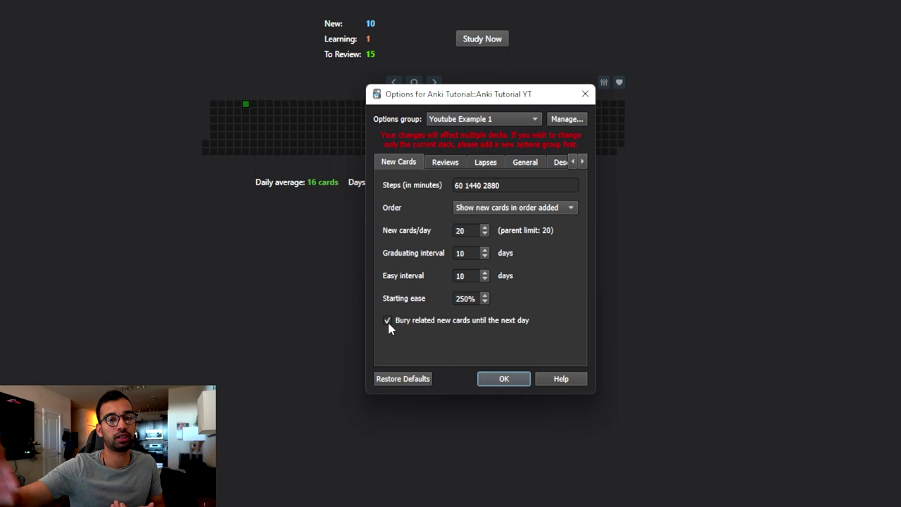
Switch the review settings to the Default options group and set the maximum reviews per day to 9999.
left_click(445, 162)
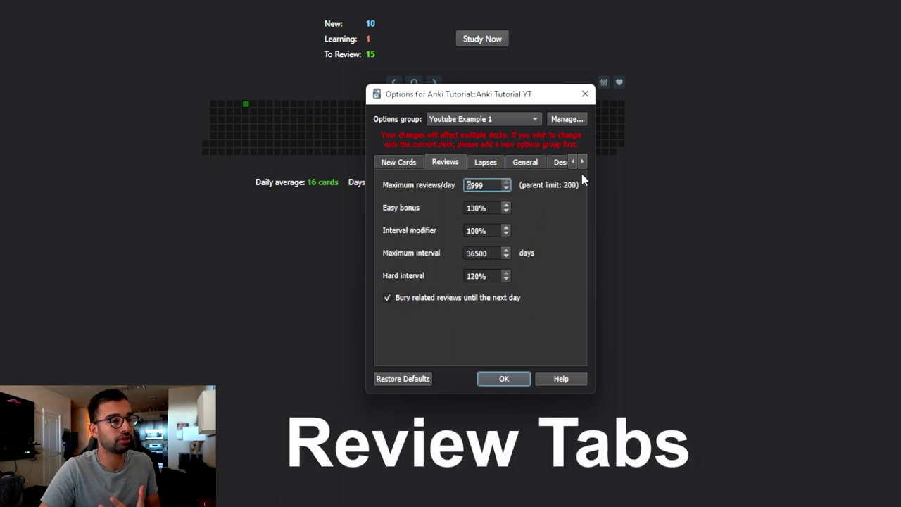
left_click(493, 119)
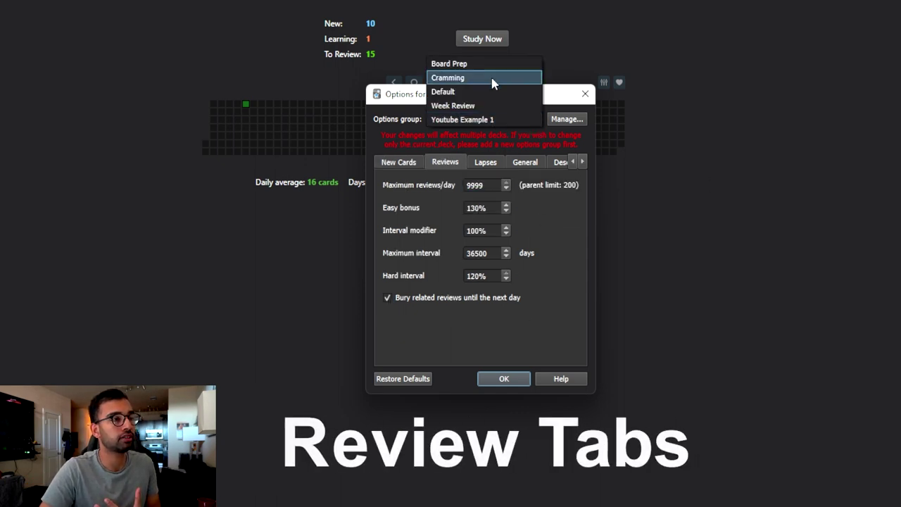
left_click(493, 92)
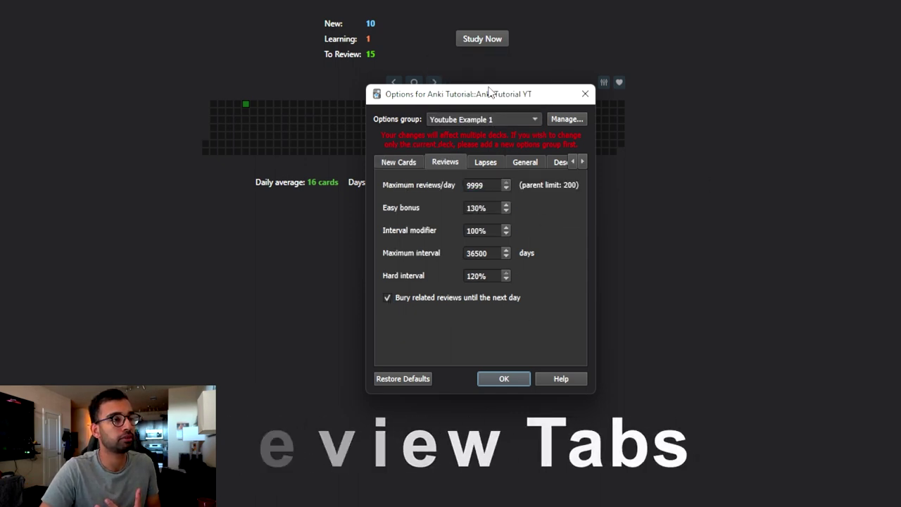
double_click(485, 186)
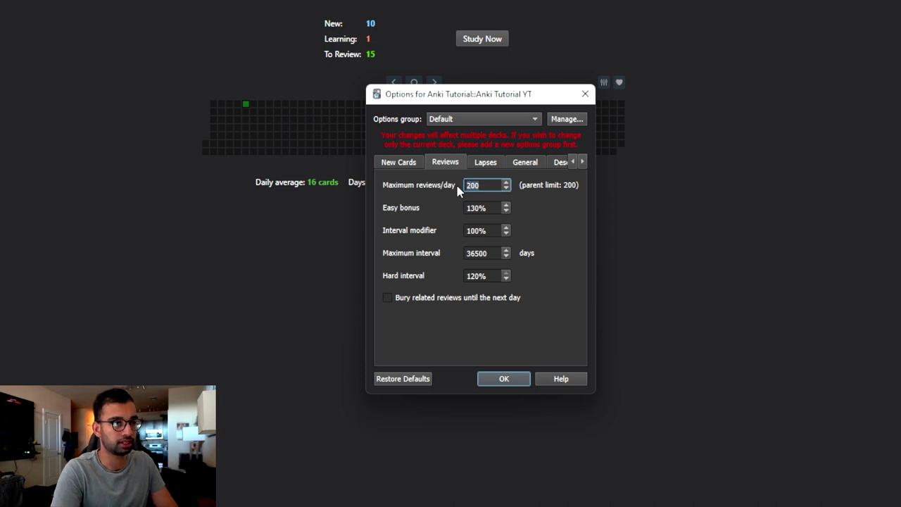
type("9999")
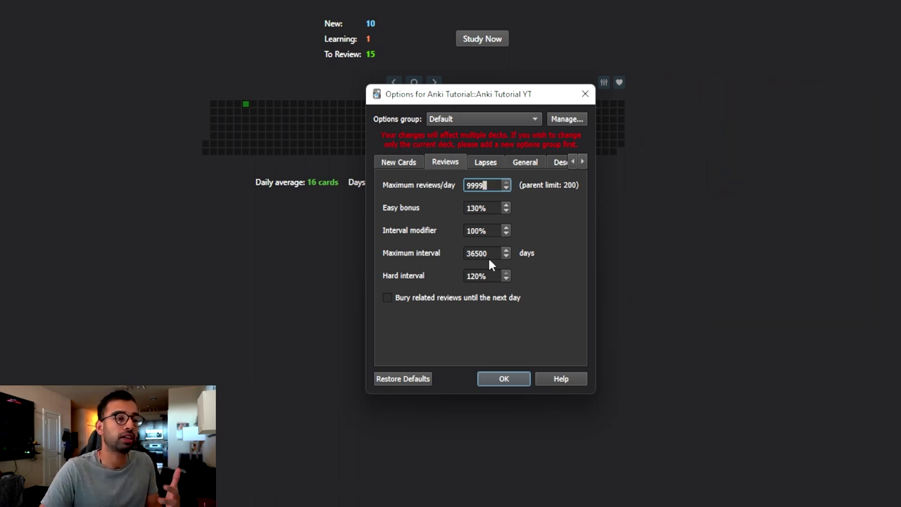
Set the maximum review interval of the Default group to 200 days.
left_click_drag(494, 253, 466, 253)
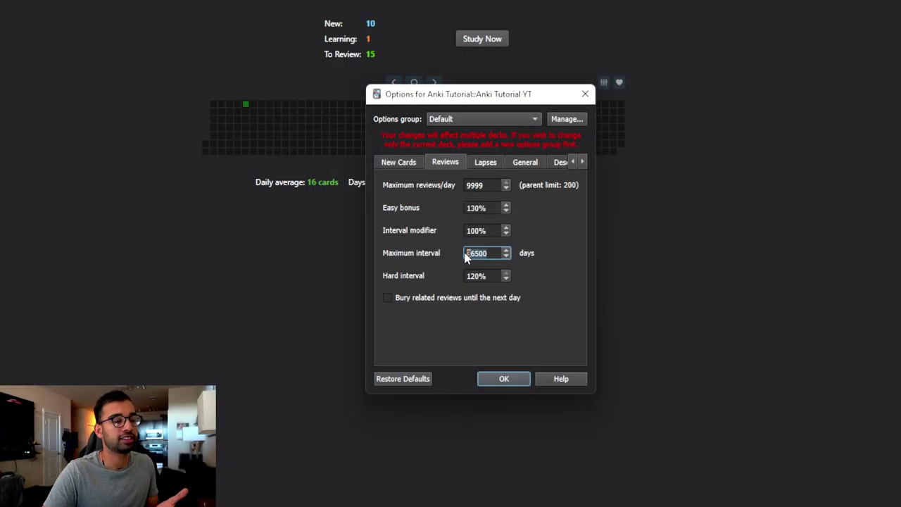
left_click(496, 258)
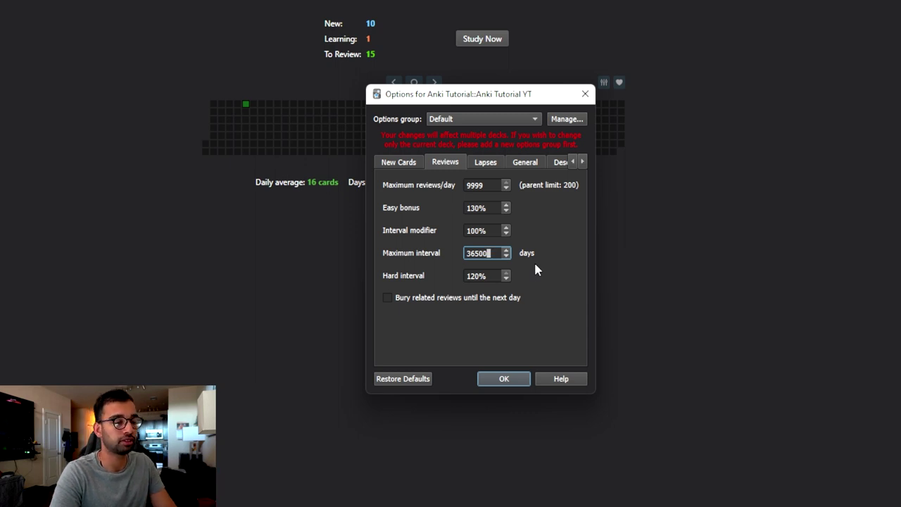
key("BackSpace")
key("BackSpace")
key("BackSpace")
key("BackSpace")
key("BackSpace")
type("200")
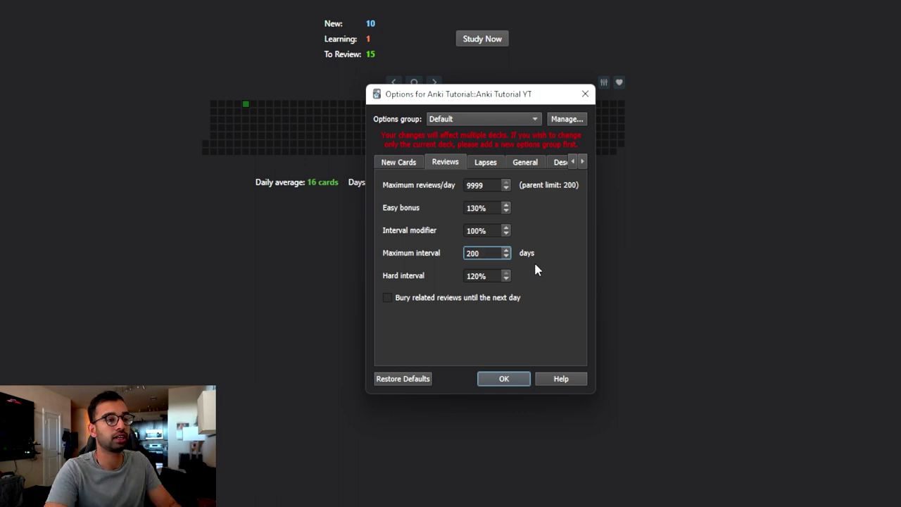
Set the maximum review interval to 365 days and enable burying related reviews until the next day.
key("BackSpace")
key("BackSpace")
type("00")
key("BackSpace")
key("BackSpace")
key("BackSpace")
type("365")
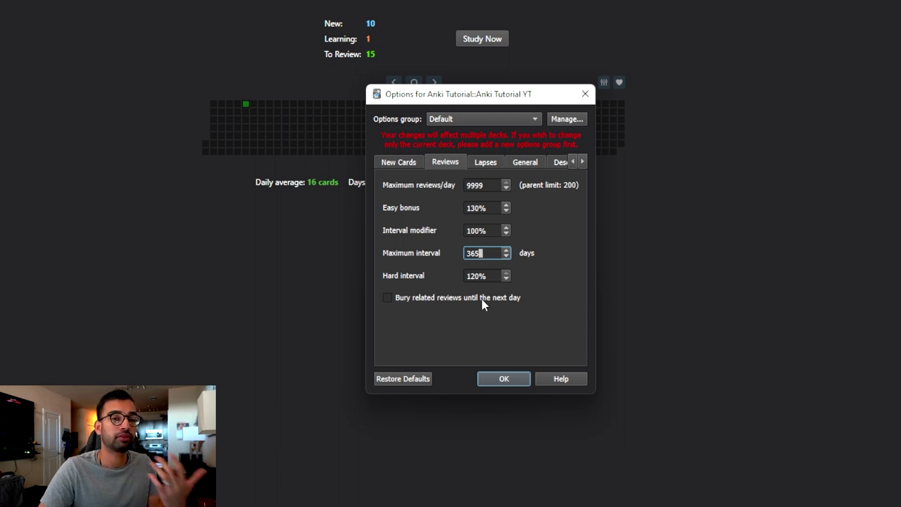
left_click(387, 298)
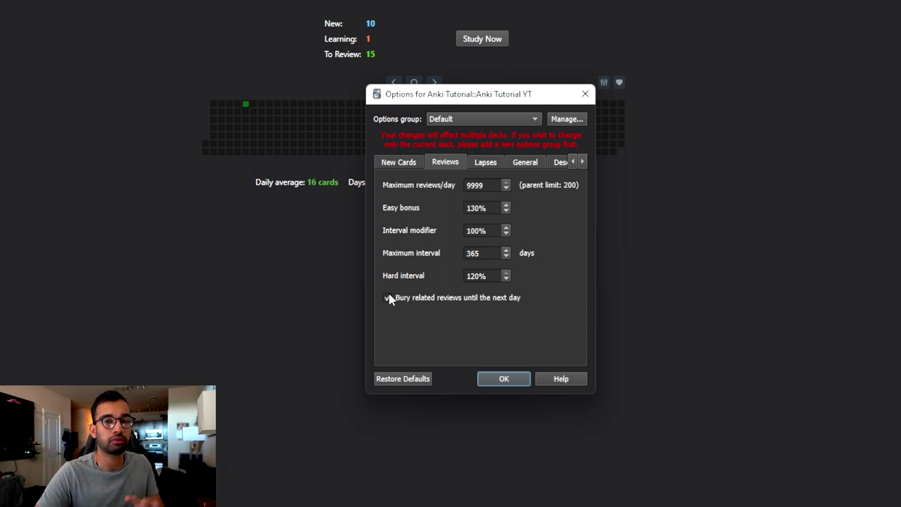
Examine the lapse settings and compare the new card learning steps of the Default and Youtube Example 1 groups.
left_click(485, 162)
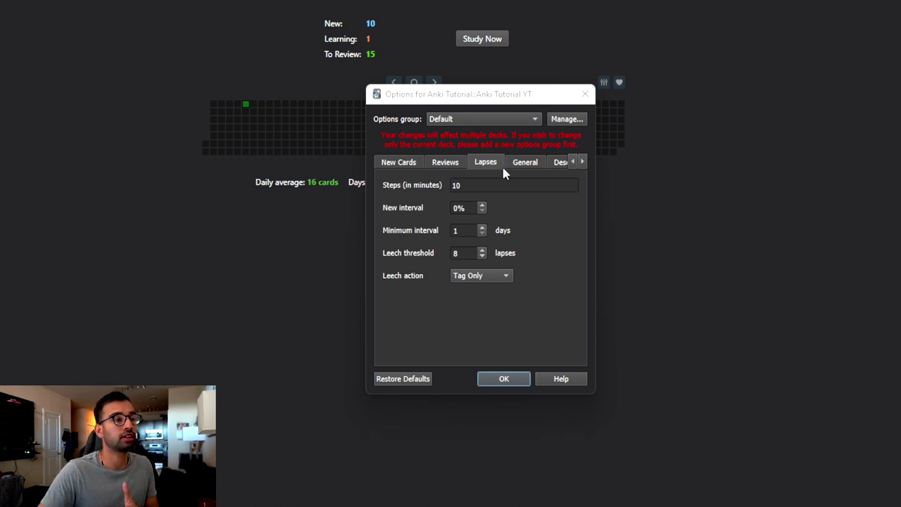
left_click(407, 162)
left_click(465, 186)
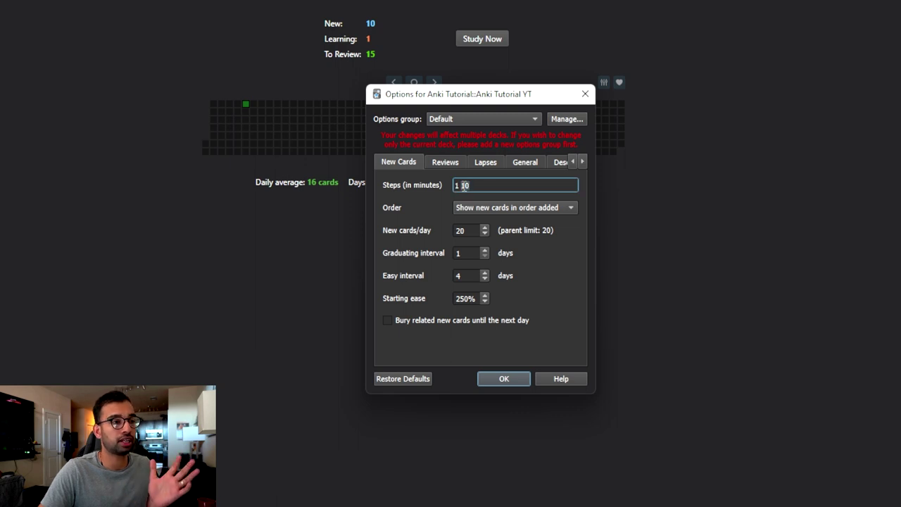
left_click(519, 119)
left_click(498, 145)
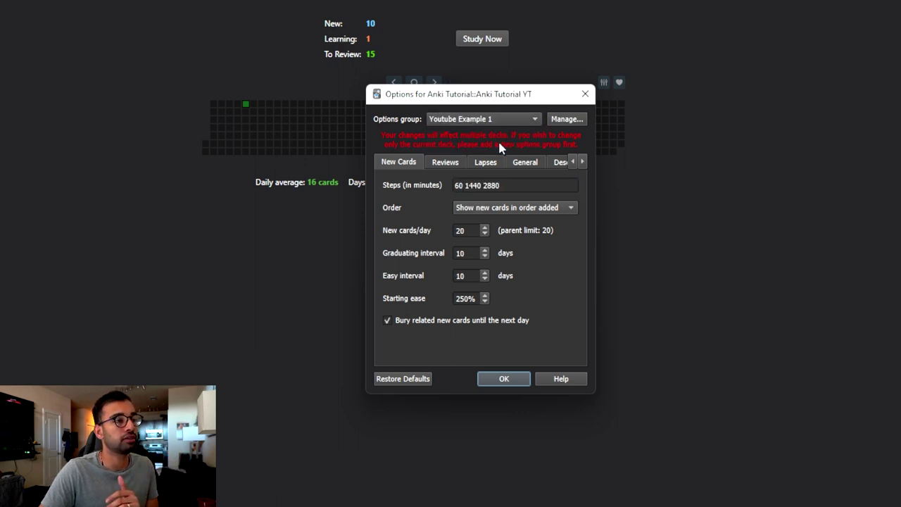
left_click(478, 185)
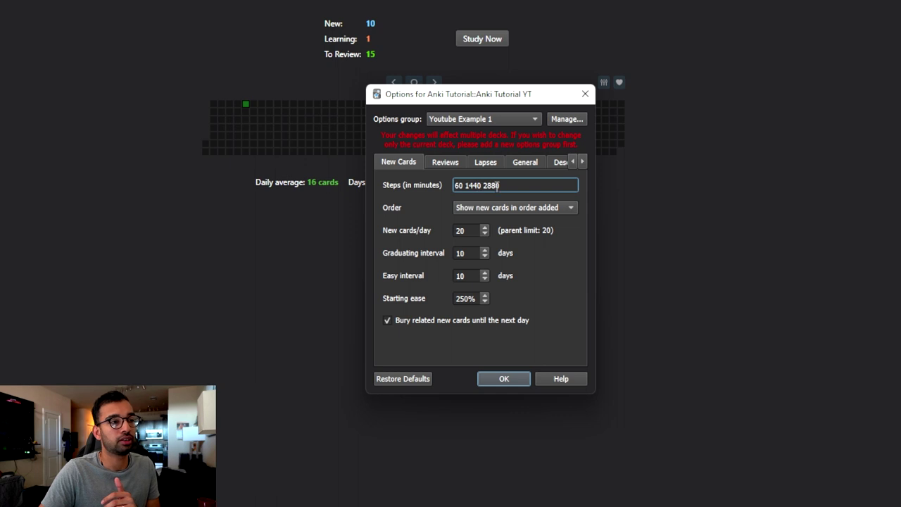
Add a 60-minute step to the lapse steps of the Default group, making them 10 60.
left_click(485, 163)
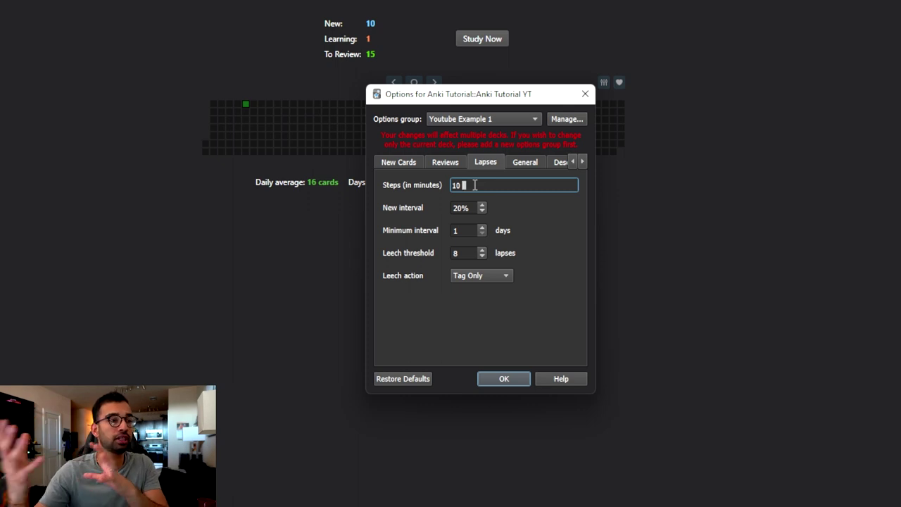
type("60")
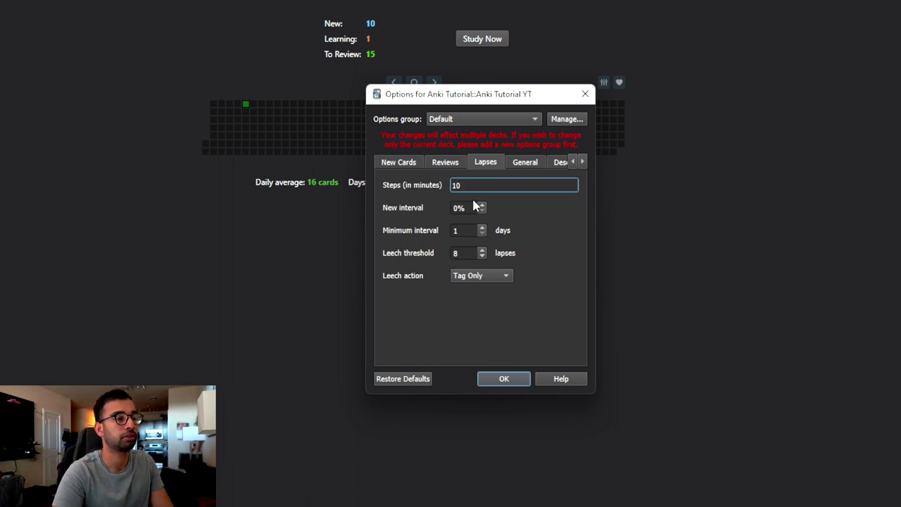
type("60")
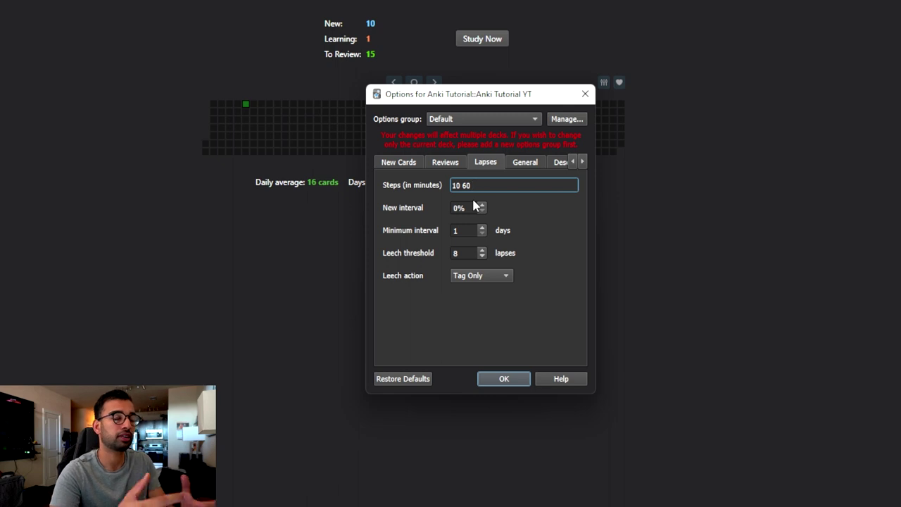
Set the new interval for lapsed cards in the Default group to 20%.
key("Tab")
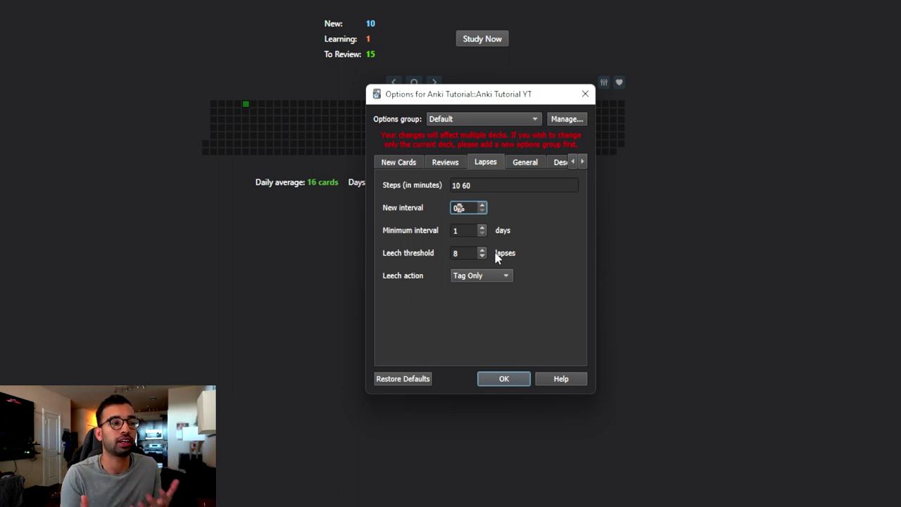
key("BackSpace")
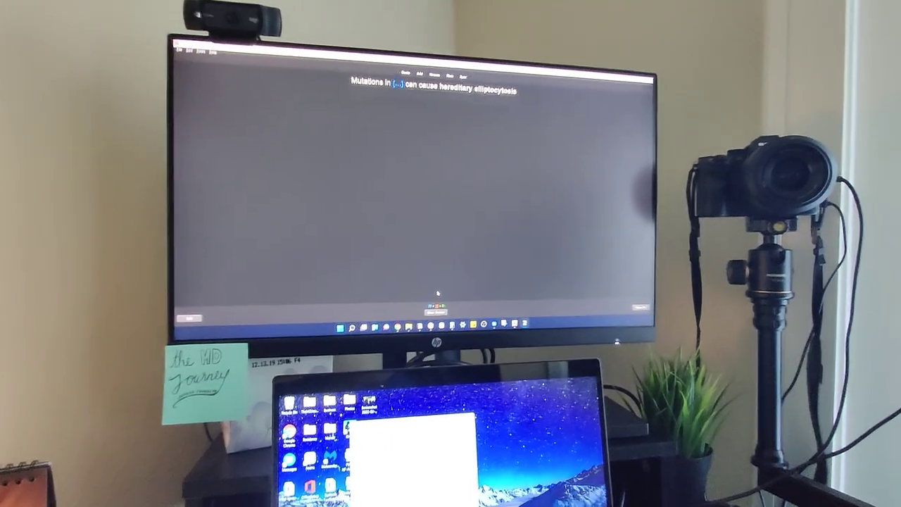
key("space")
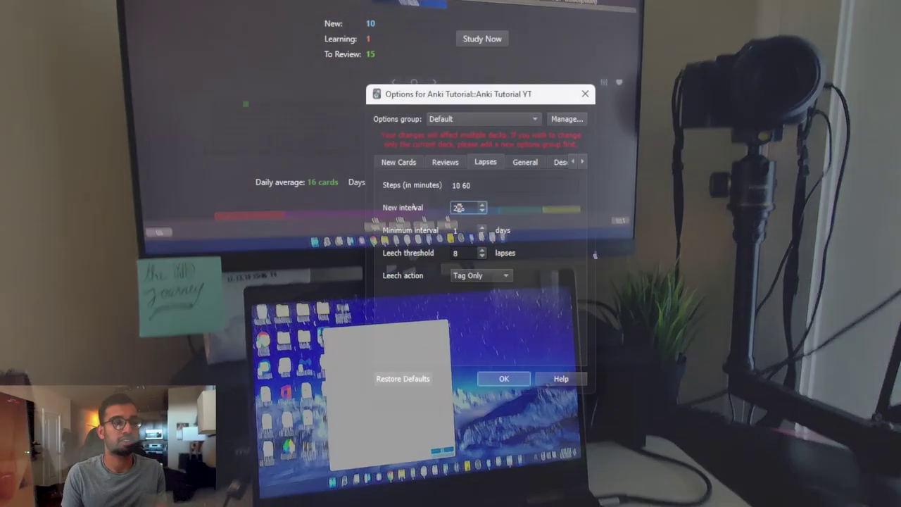
type("2")
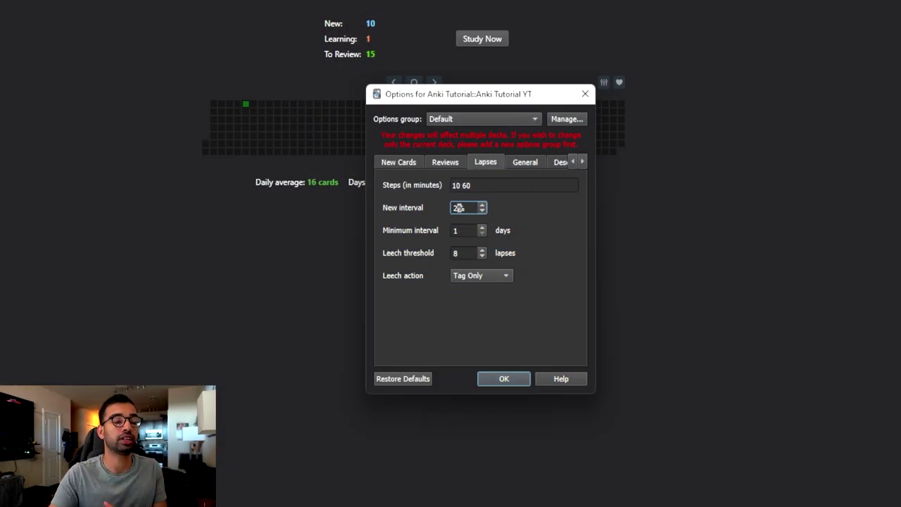
type("0")
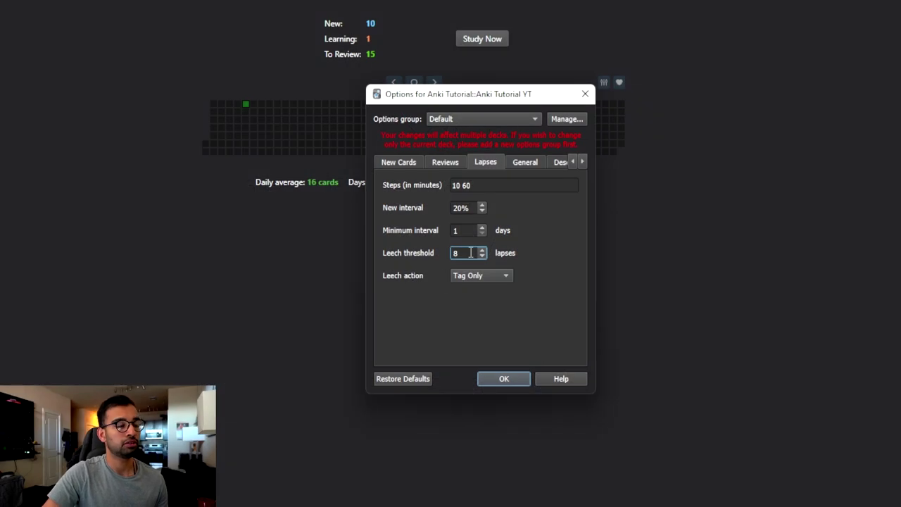
Examine the leech threshold and the leech action choices, keep Tag Only, and return to the new card settings.
double_click(471, 253)
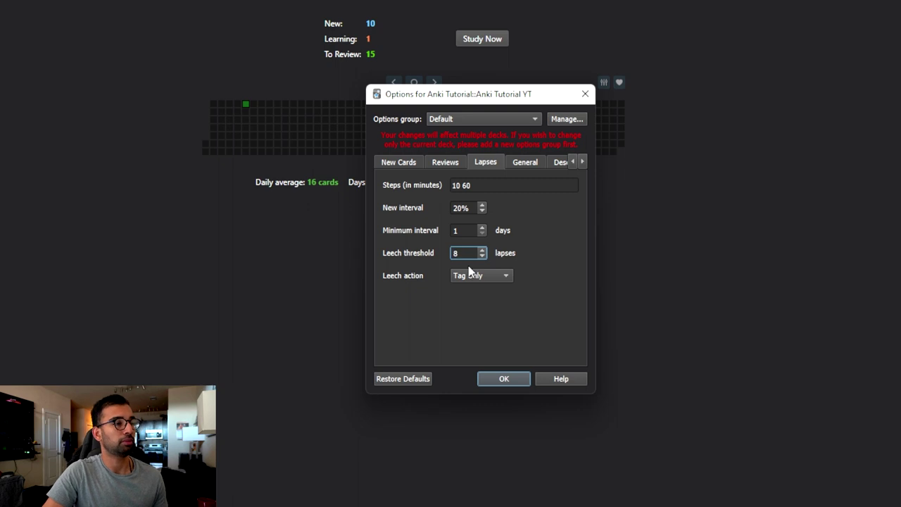
left_click(481, 276)
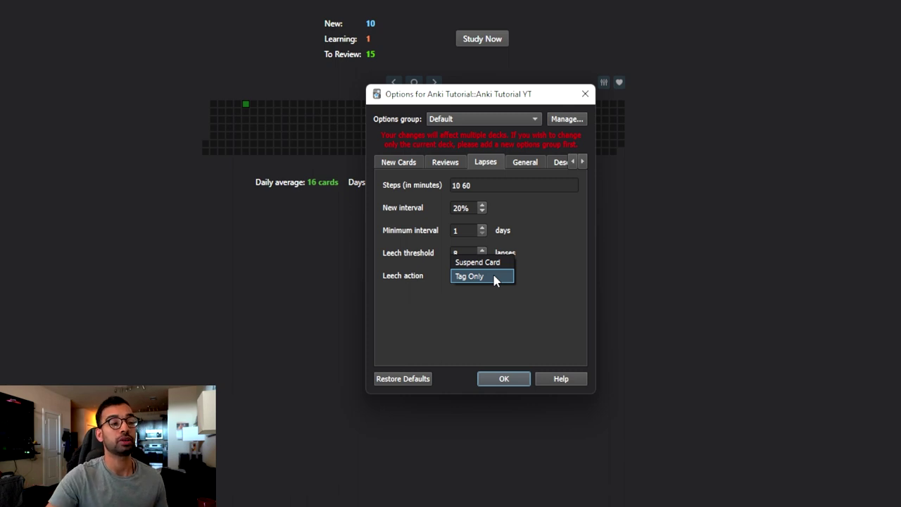
left_click(490, 279)
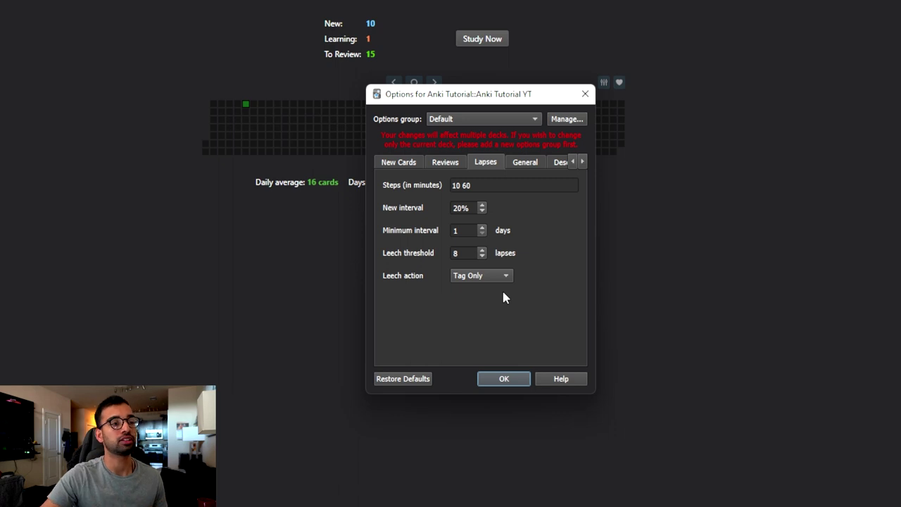
left_click(398, 162)
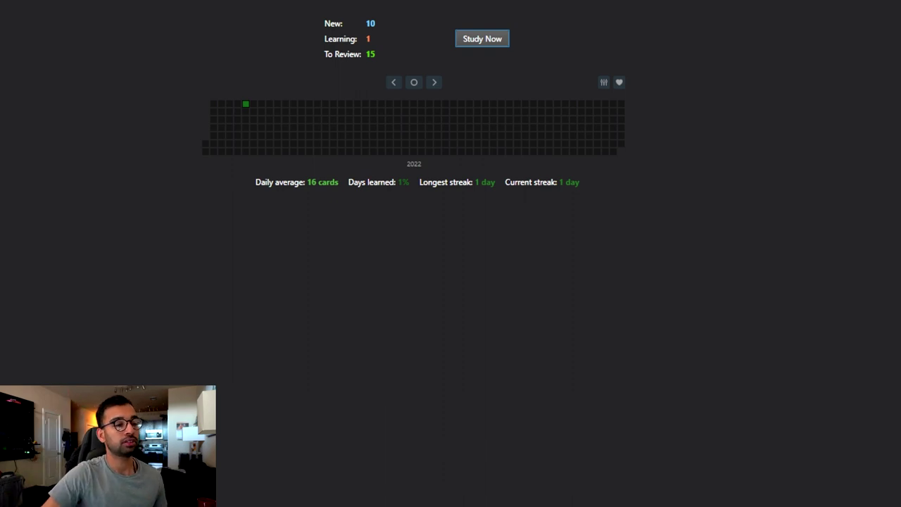
Create a custom study session by card state or tag with 9999 cards, using all cards in random order without rescheduling.
key("c")
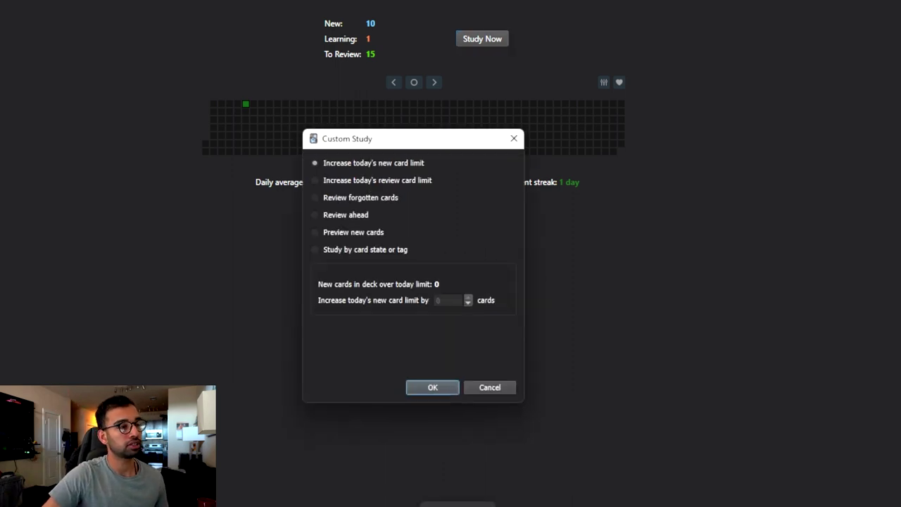
left_click(315, 251)
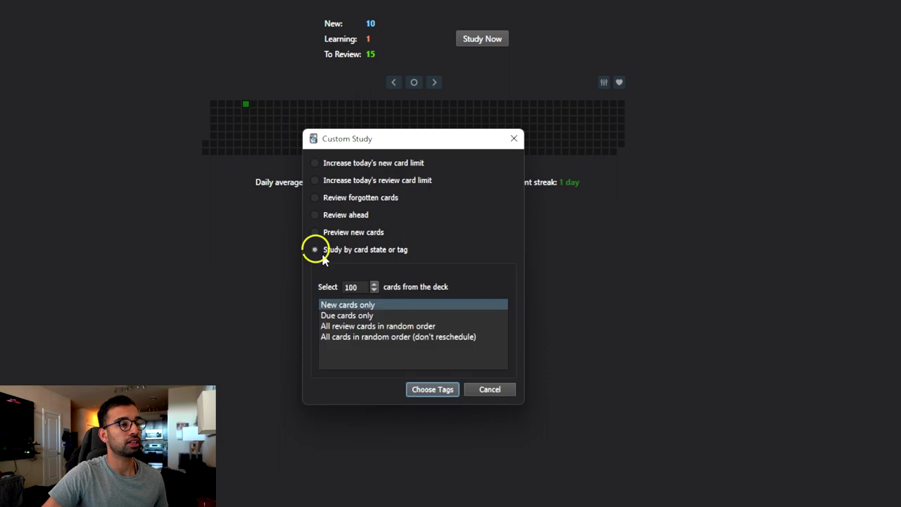
left_click(361, 338)
left_click(357, 288)
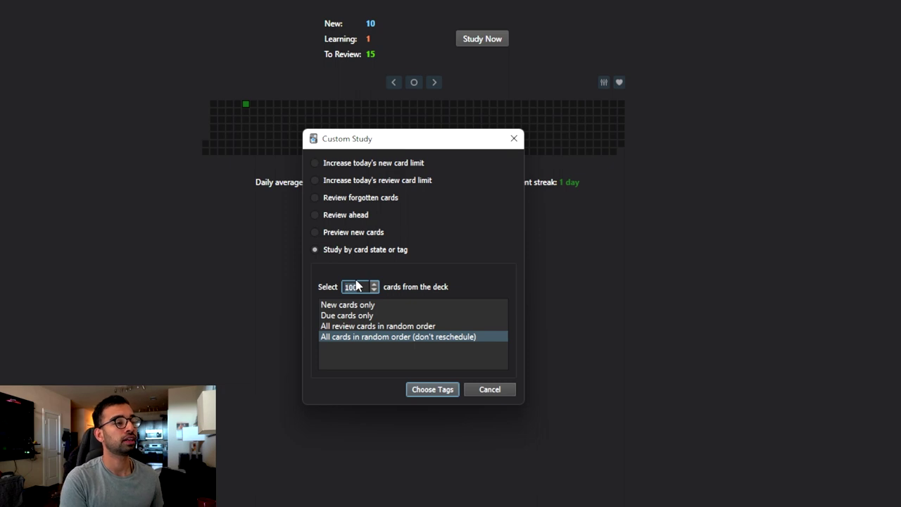
type("9999")
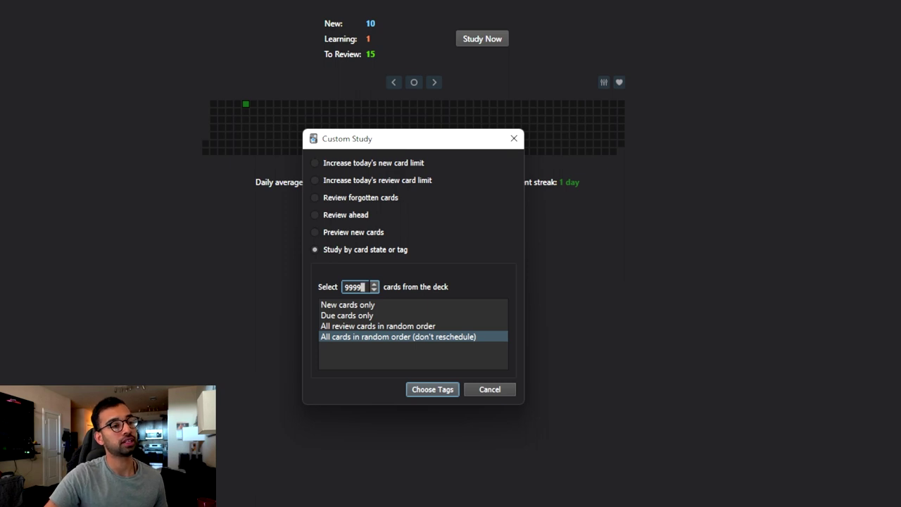
left_click(432, 390)
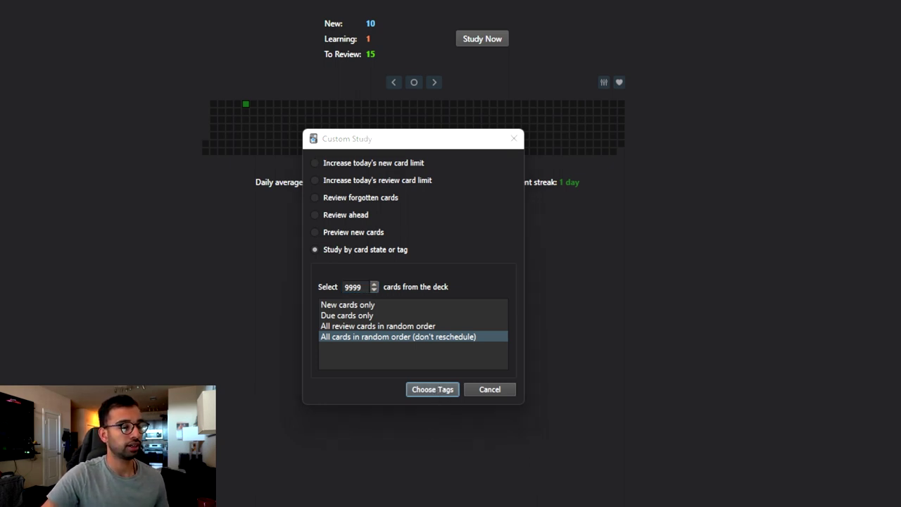
left_click(615, 239)
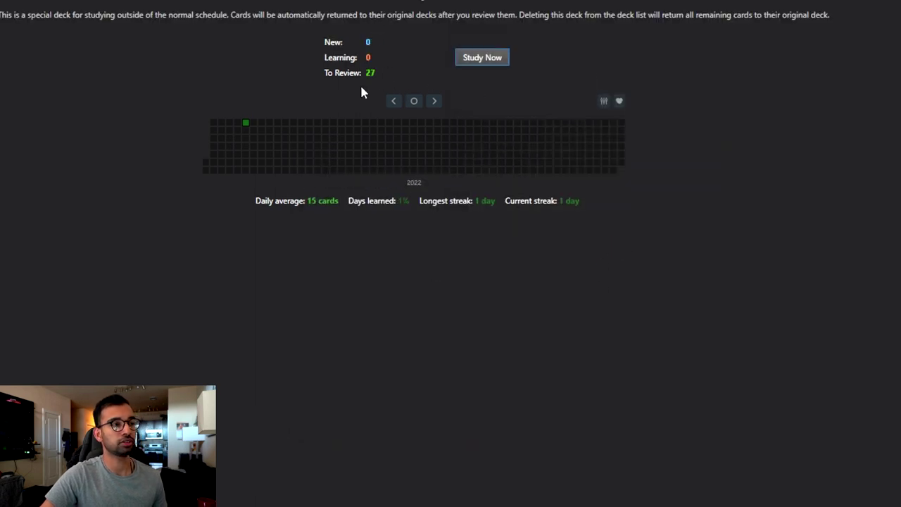
Start studying the custom session and view the Lecture - CHF and Cardiology Class decks from the deck list.
left_click(486, 57)
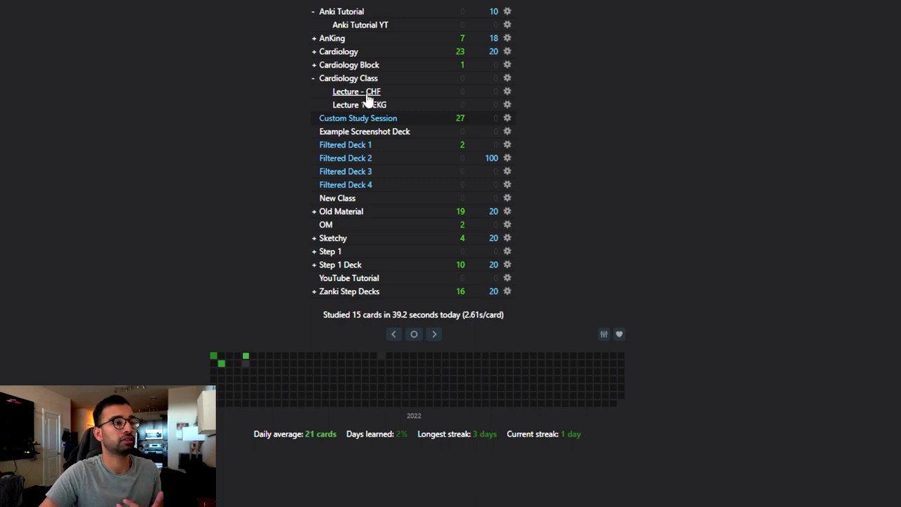
left_click(367, 92)
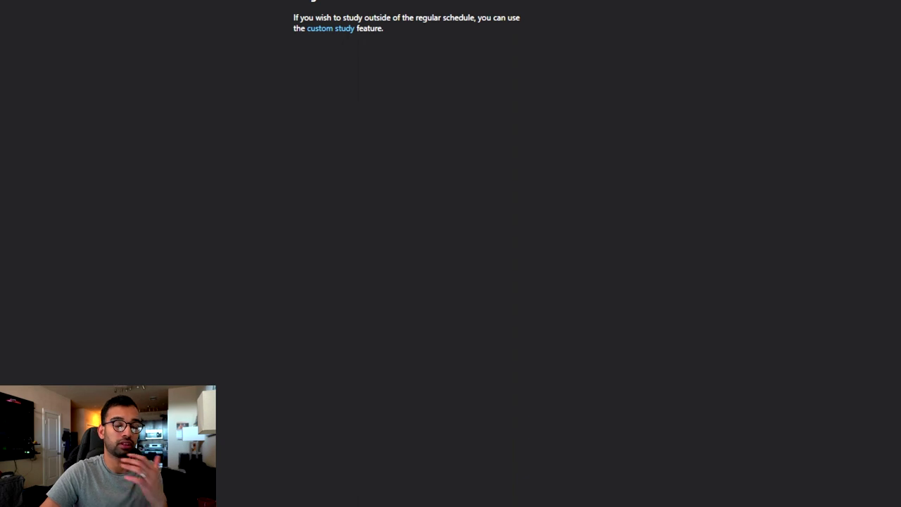
key("d")
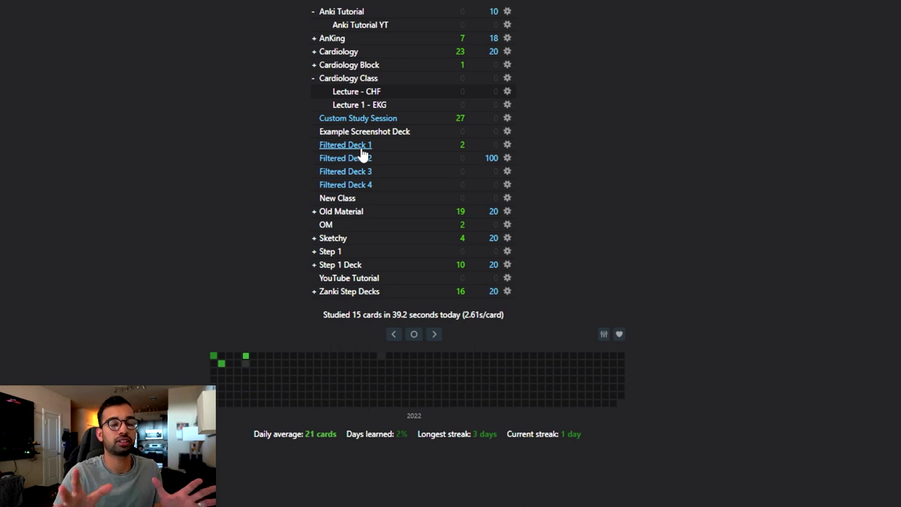
left_click(369, 81)
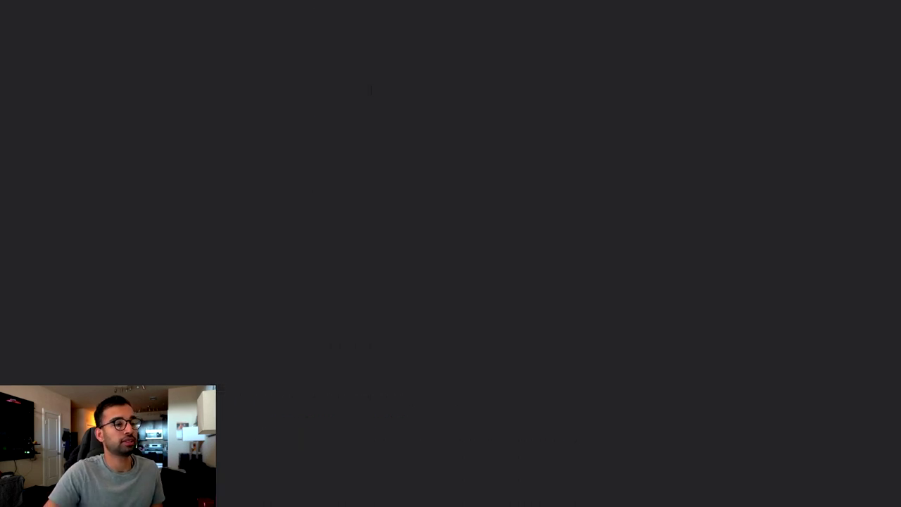
key("c")
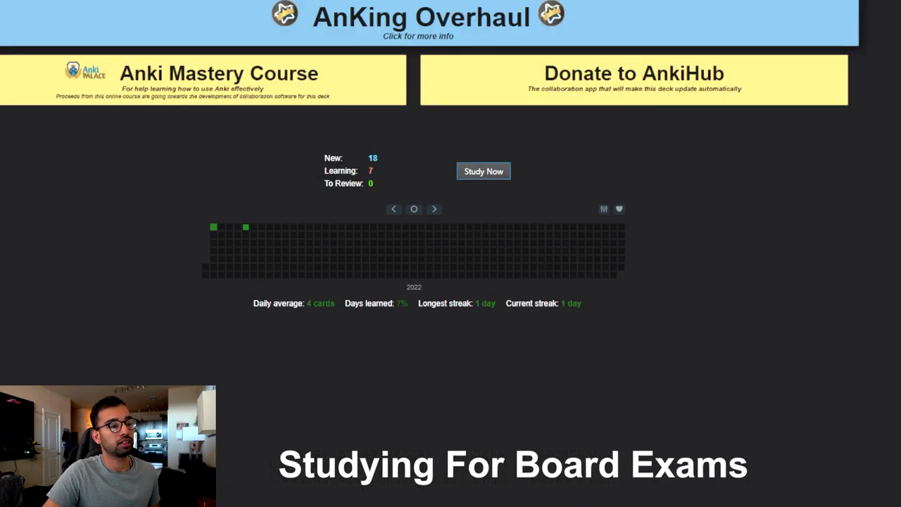
Set up a custom study of the AnKing deck by card state or tag, using all cards in random order without rescheduling, and open the tag selection.
key("c")
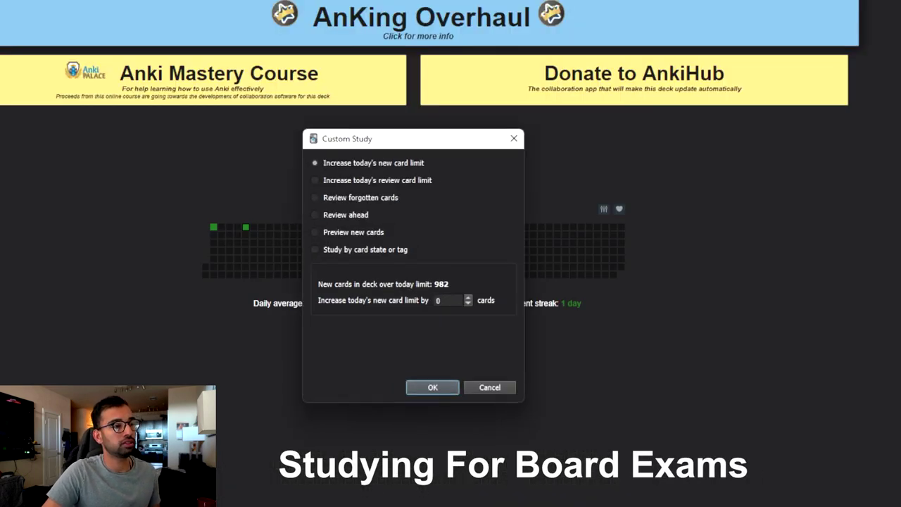
left_click(366, 249)
left_click(392, 338)
left_click(424, 391)
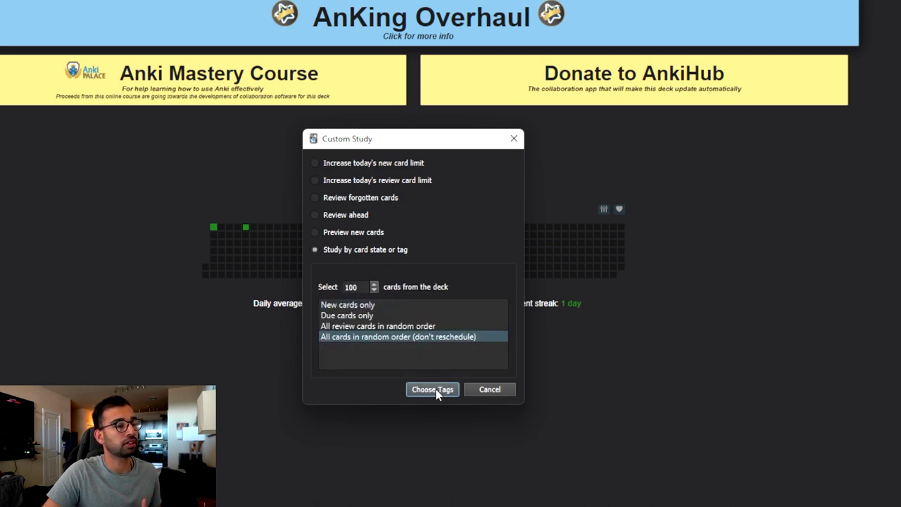
left_click(450, 390)
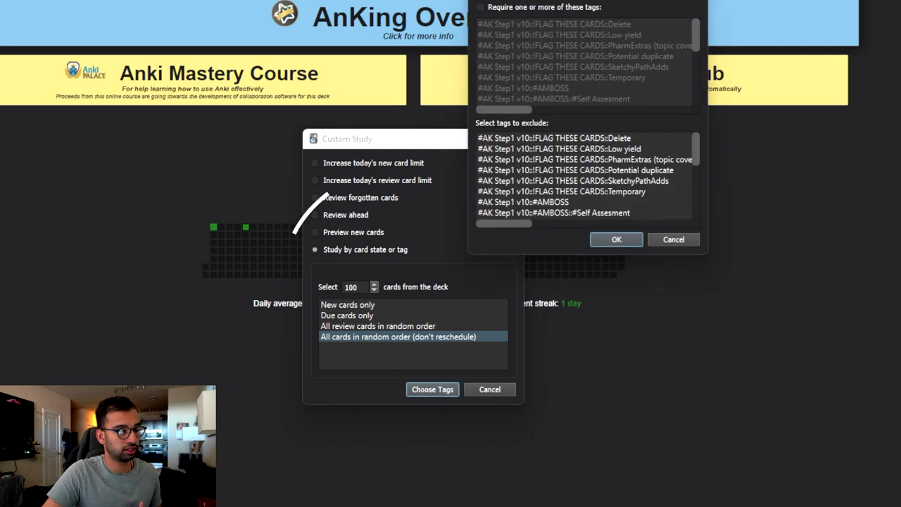
Examine the AK Step1 v10 tags that can be excluded from the custom study, from the AMBOSS subjects down through the B&B topics.
scroll(626, 190, "down", 5)
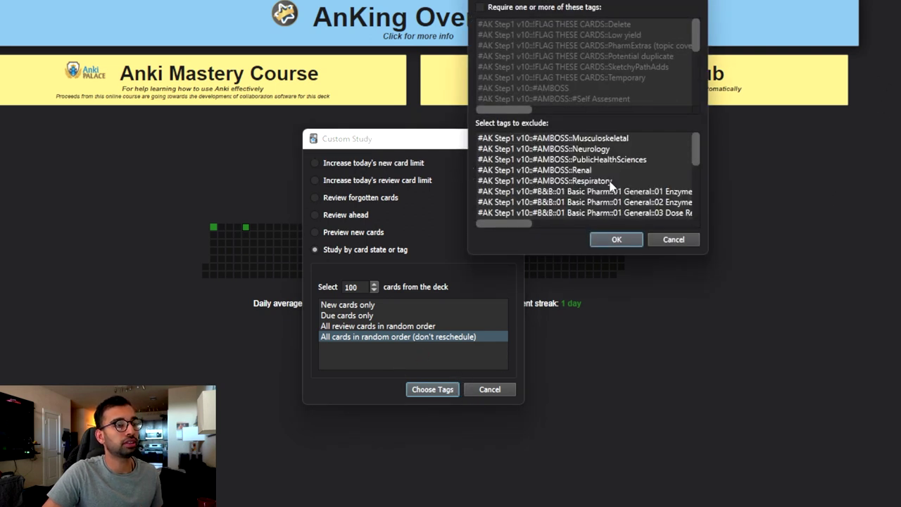
scroll(607, 182, "up", 4)
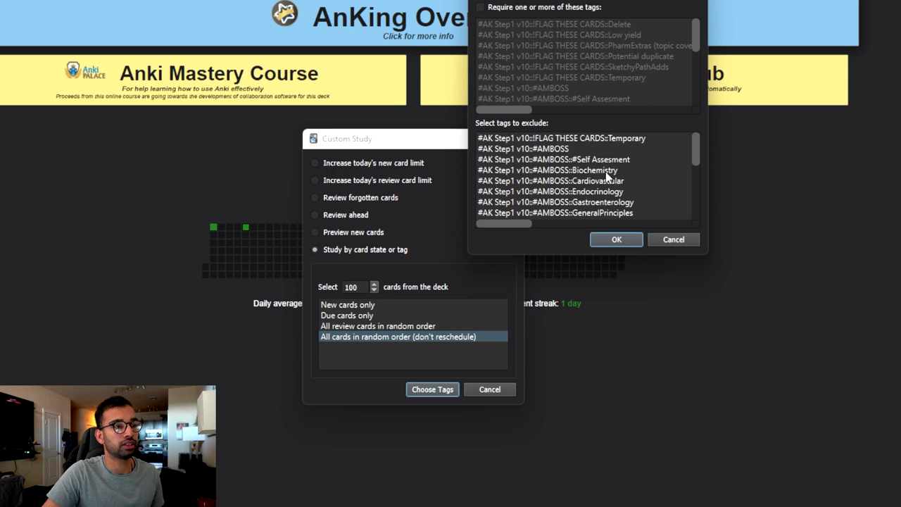
left_click(607, 170)
scroll(616, 191, "down", 4)
scroll(616, 190, "down", 12)
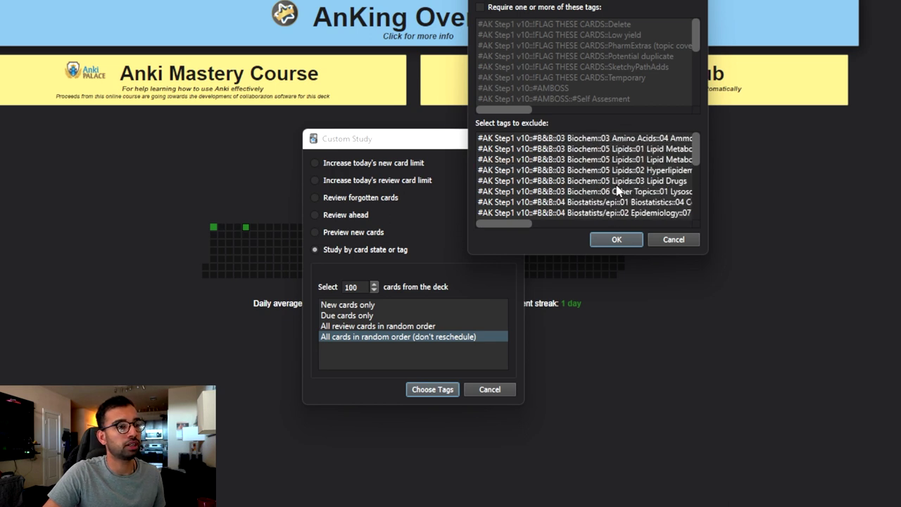
scroll(604, 198, "down", 20)
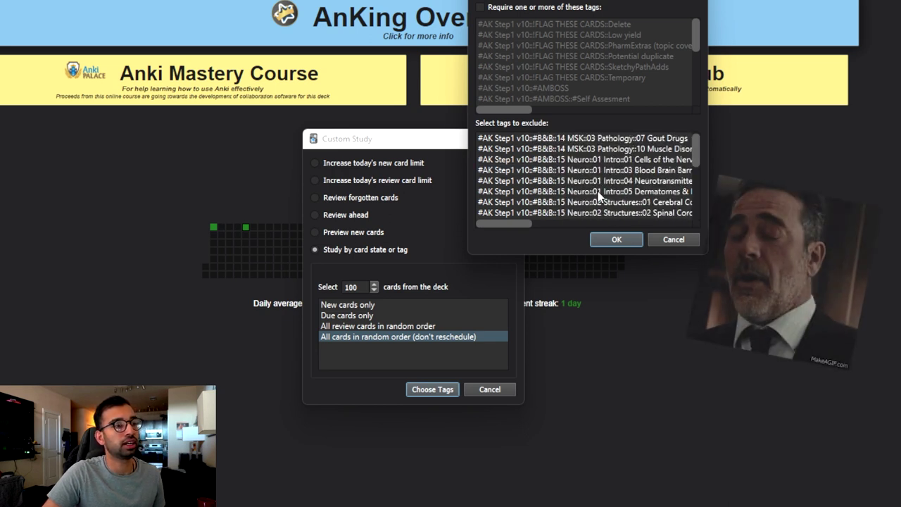
scroll(623, 179, "down", 15)
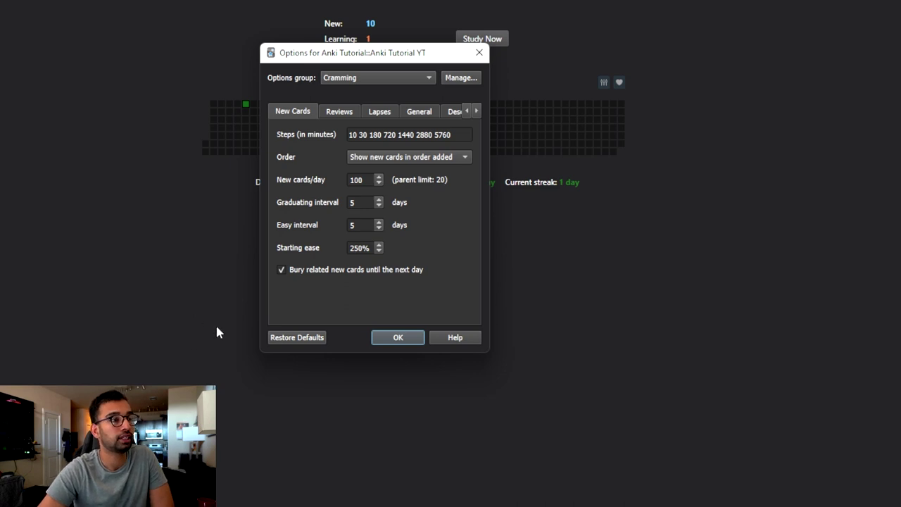
Examine the new card steps and lapse steps of the Cramming options group, and the new card steps of the Board Prep group.
left_click_drag(350, 137, 464, 137)
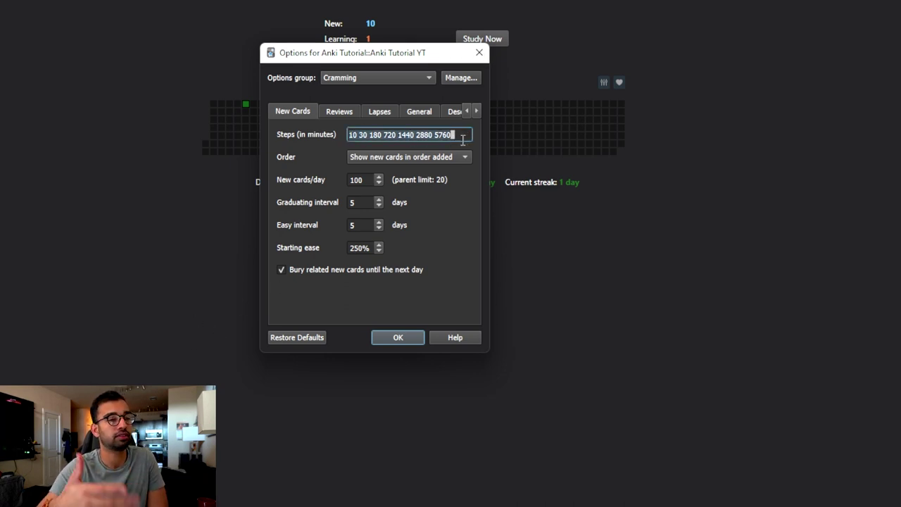
left_click(355, 136)
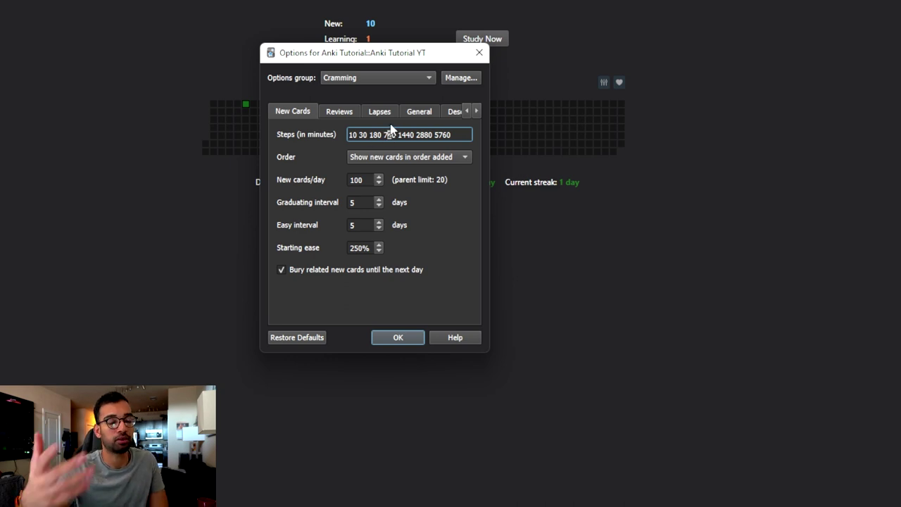
left_click(384, 113)
left_click(349, 134)
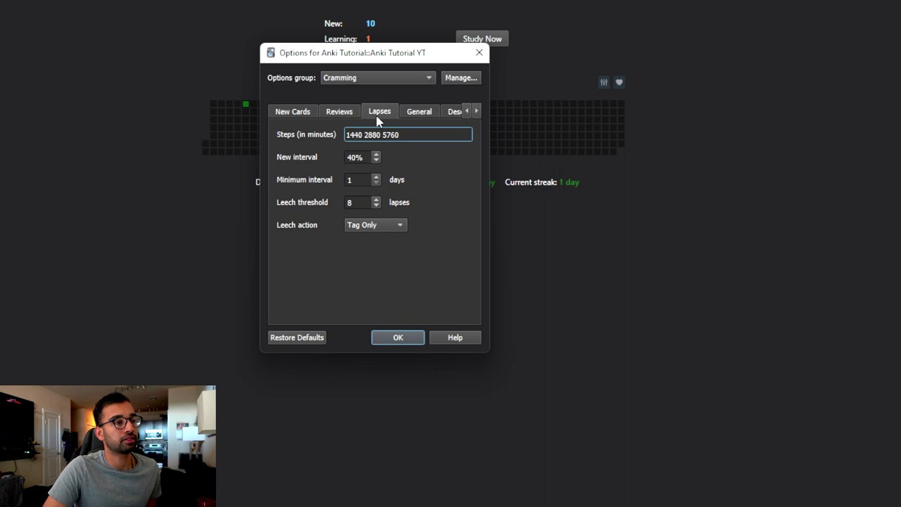
left_click_drag(347, 135, 398, 134)
left_click(413, 135)
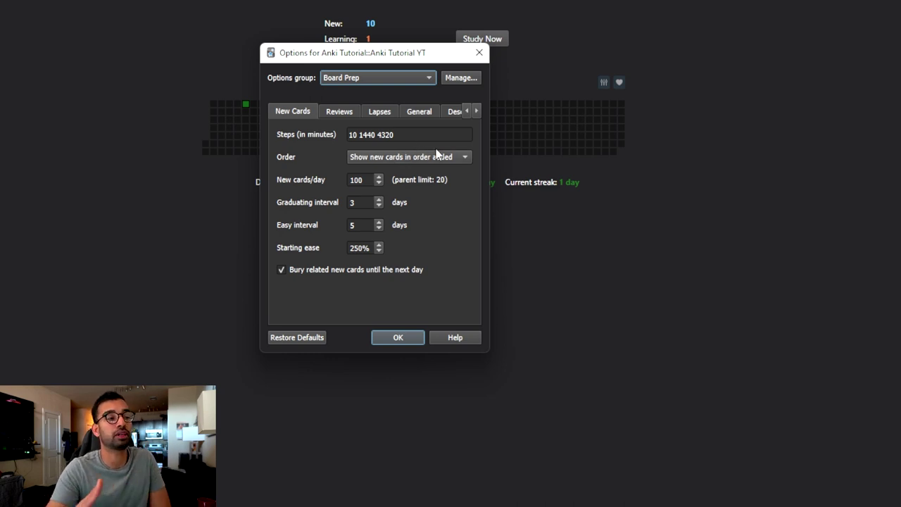
left_click(360, 135)
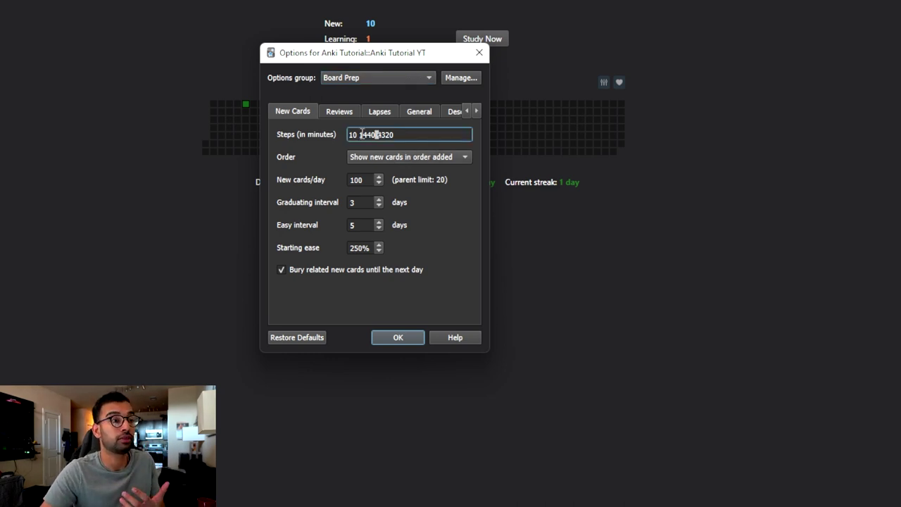
double_click(360, 134)
double_click(383, 134)
left_click_drag(376, 134, 396, 134)
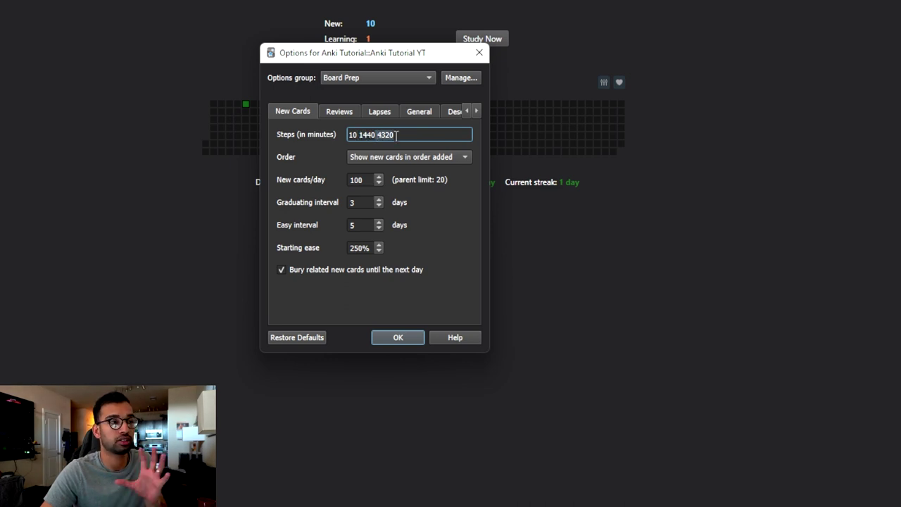
Set the Board Prep group's easy interval to 10 days and its graduating interval to 7 days.
left_click(355, 205)
left_click(354, 223)
double_click(352, 221)
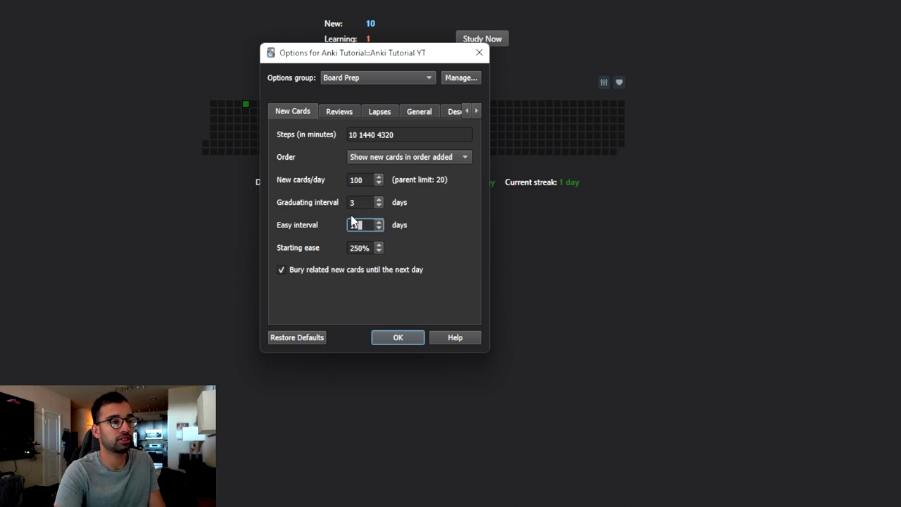
type("10")
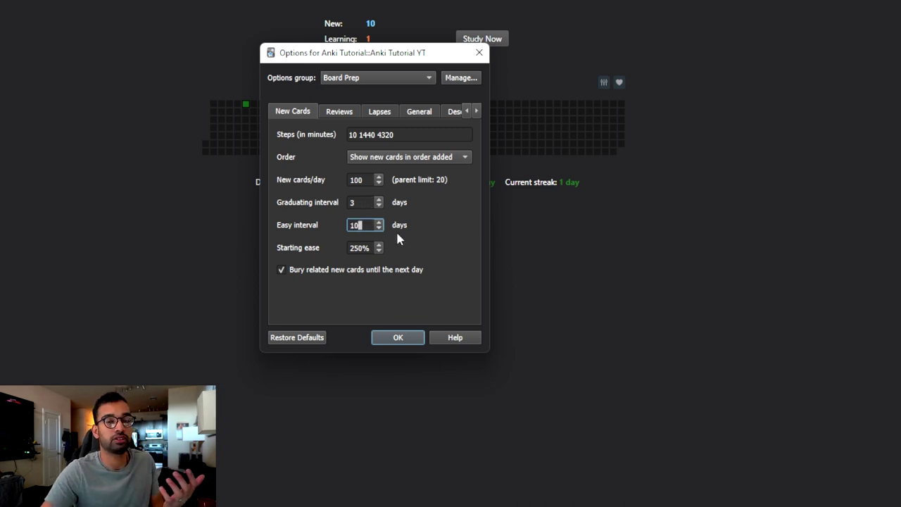
double_click(354, 203)
type("3")
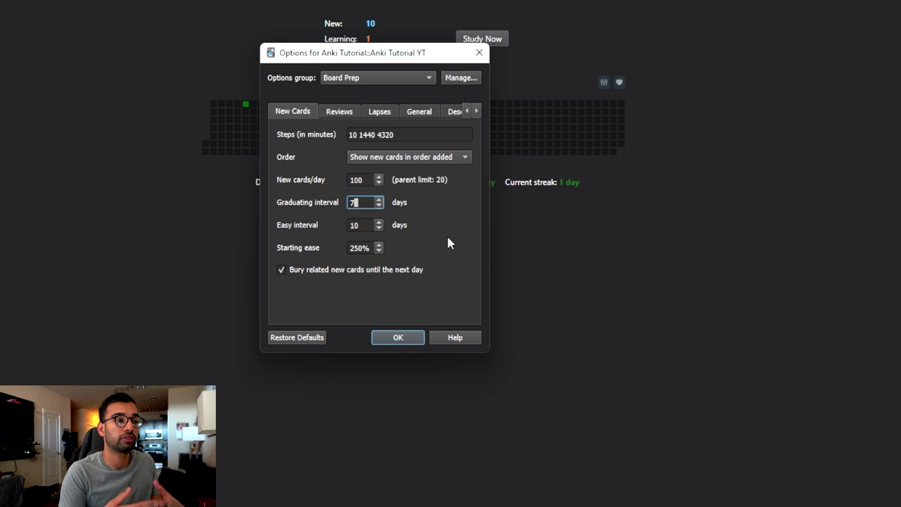
Examine the lapse steps of the Board Prep group.
left_click(380, 114)
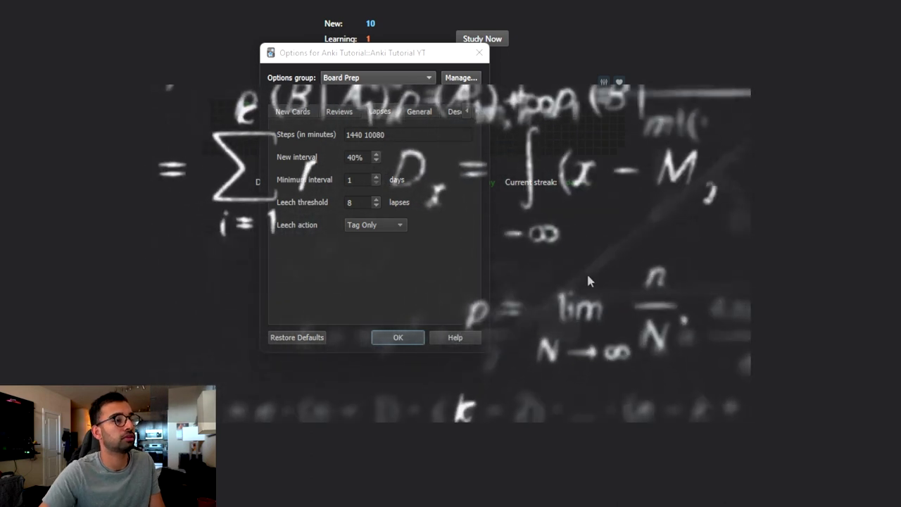
left_click(382, 134)
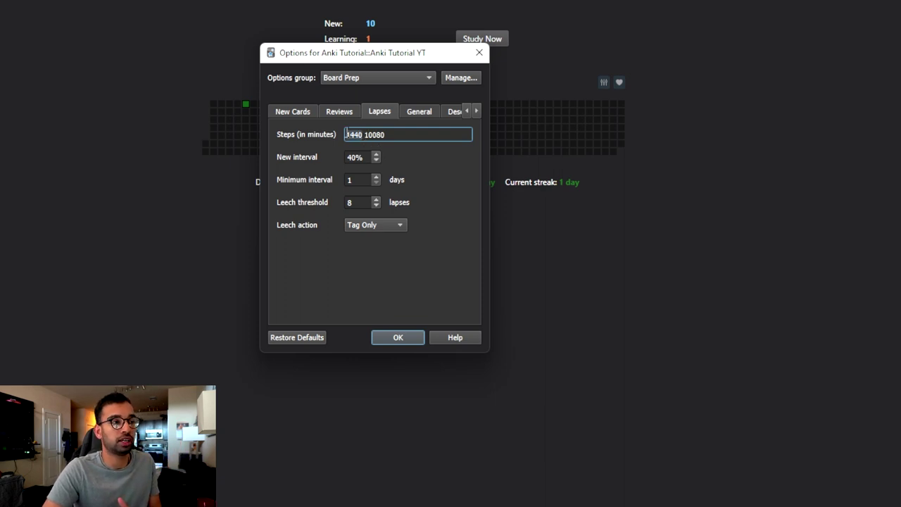
left_click_drag(371, 138, 399, 134)
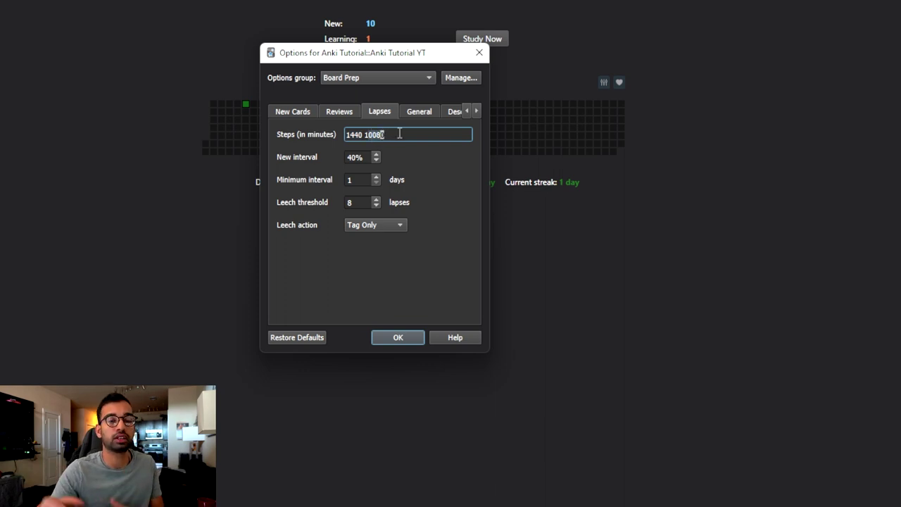
Set the maximum review interval of the Board Prep group to 150 days.
left_click(348, 114)
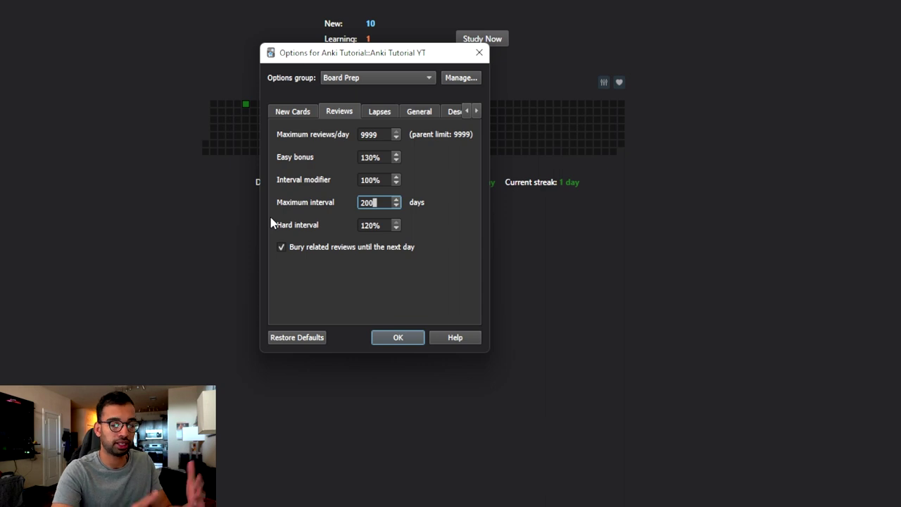
key("BackSpace")
key("BackSpace")
key("BackSpace")
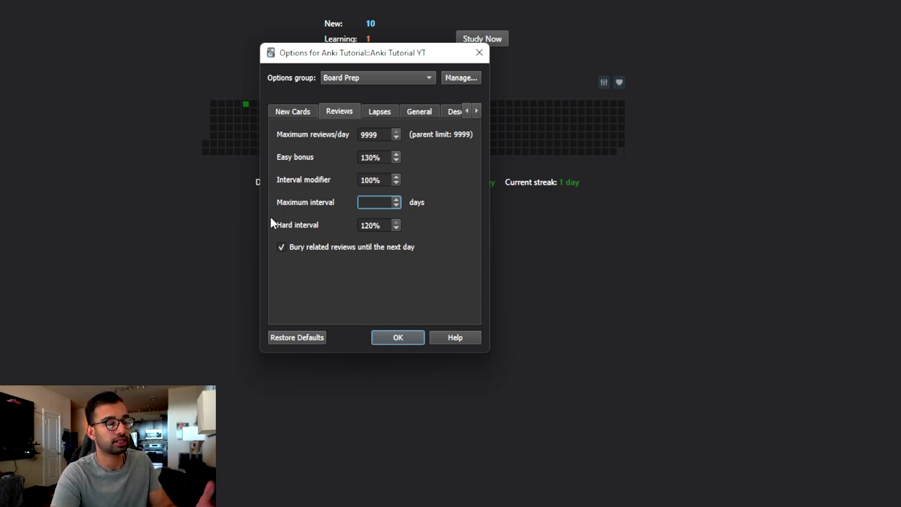
type("150")
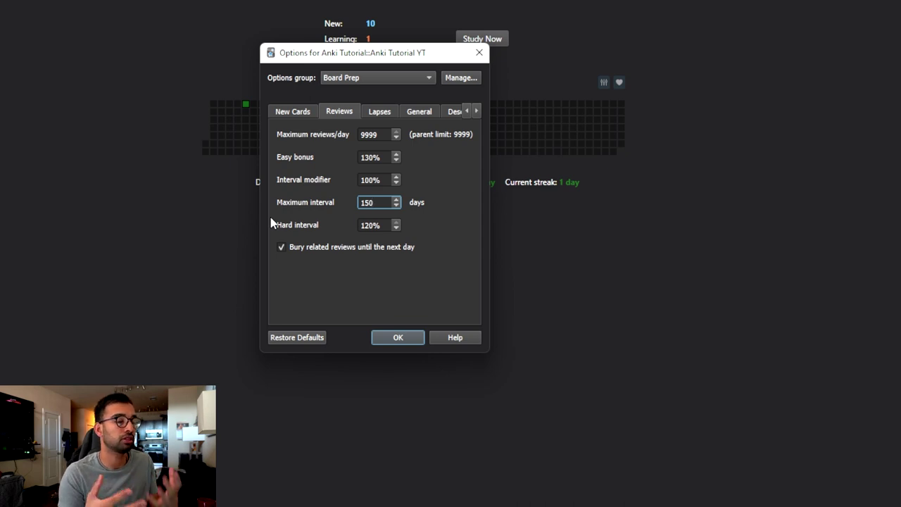
Set the maximum review interval of the Board Prep group to 365 days.
key("BackSpace")
key("BackSpace")
key("BackSpace")
type("365")
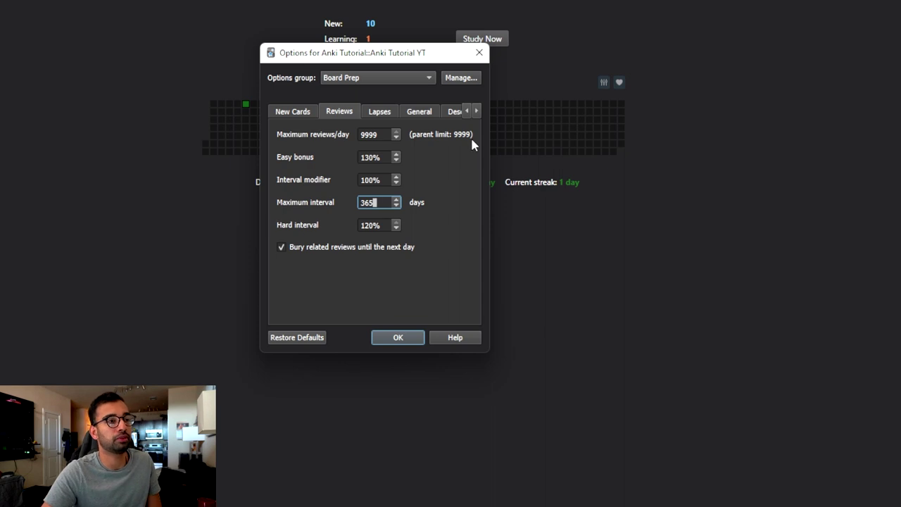